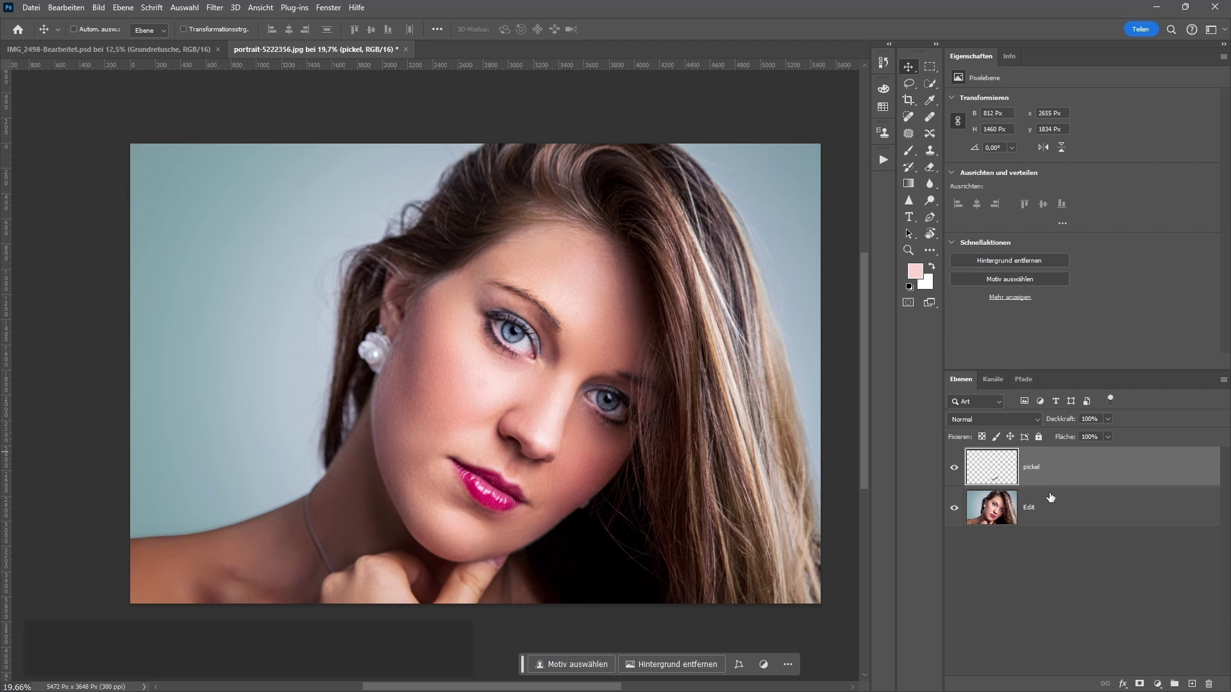
# Stamp all visible layers into a new top layer and desaturate it to black and white
pyautogui.hotkey('ctrl', 'alt', 'shift', 'e')
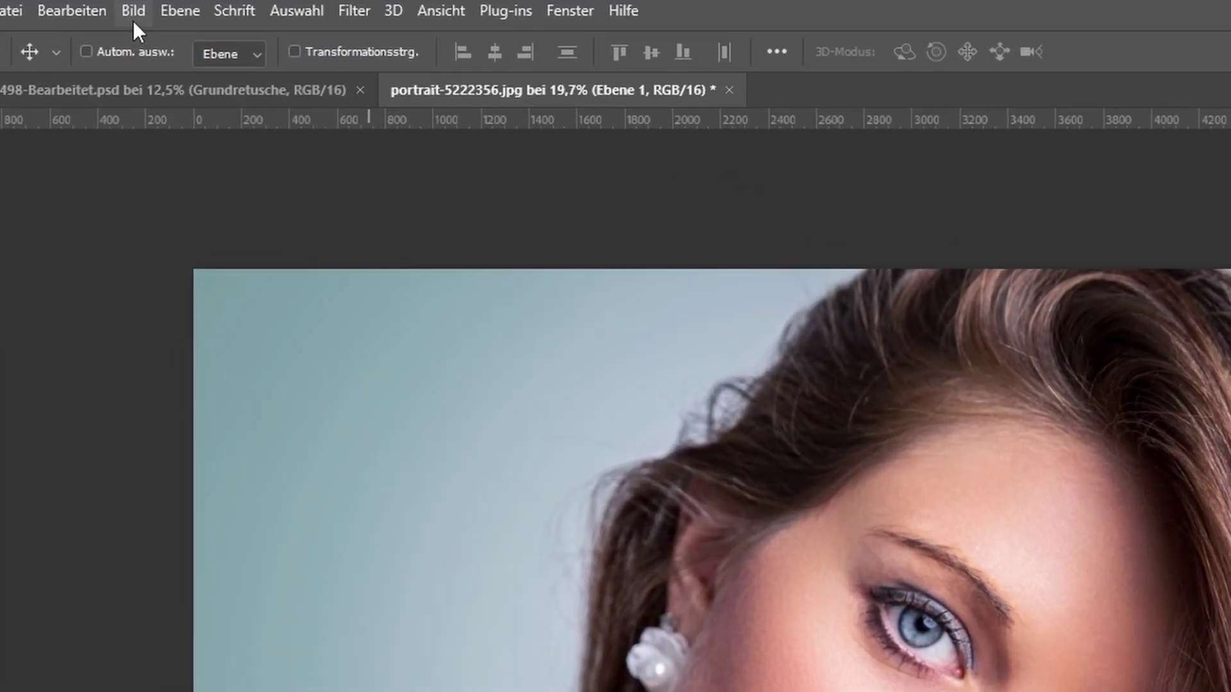
pyautogui.click(133, 21)
pyautogui.moveTo(178, 78)
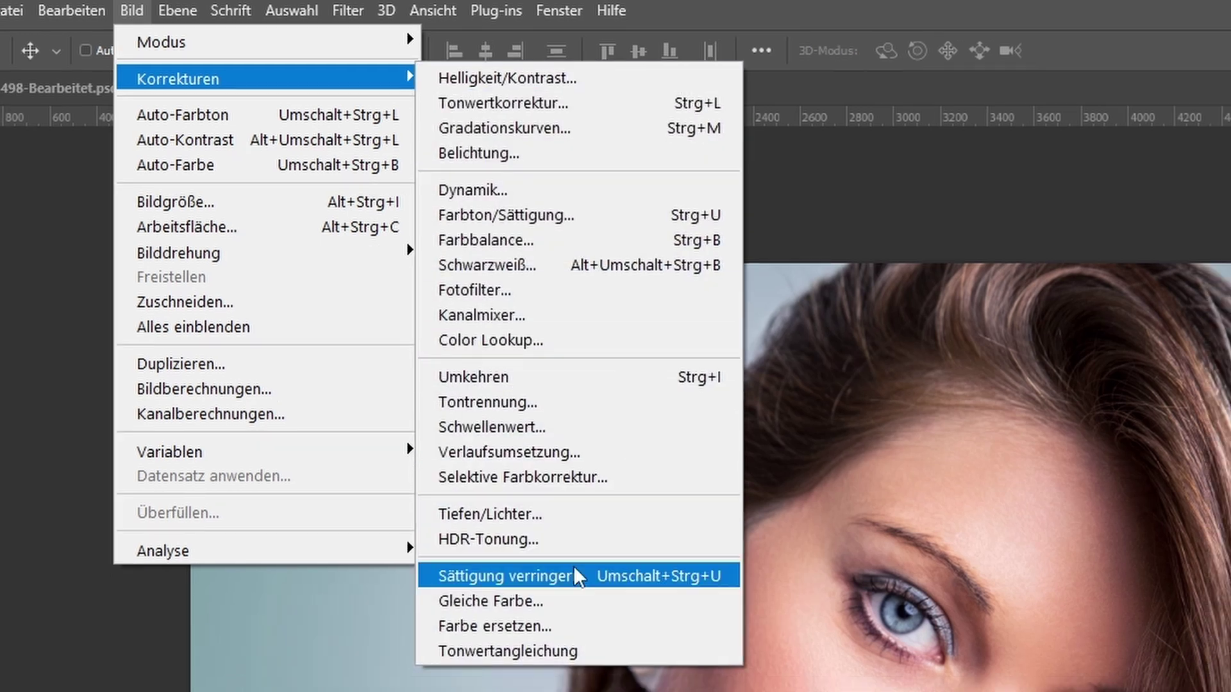
pyautogui.click(577, 576)
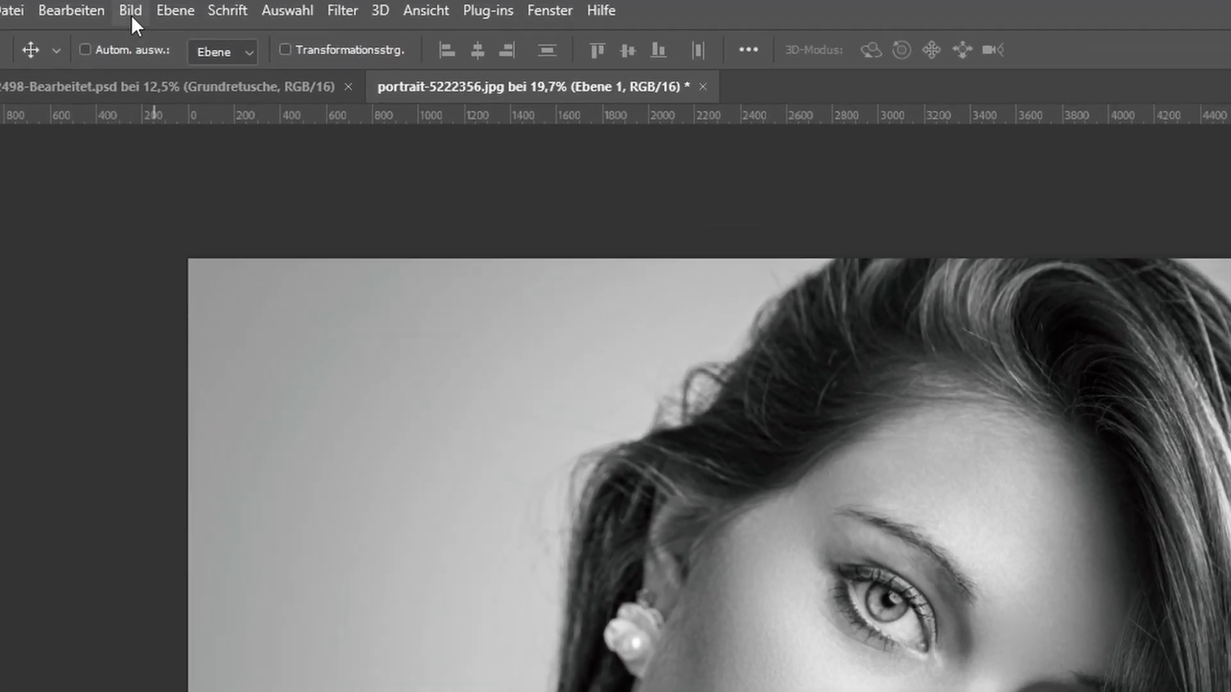
# Apply Levels to Ebene 1 with input black point 177 and white point 209
pyautogui.click(98, 7)
pyautogui.moveTo(179, 78)
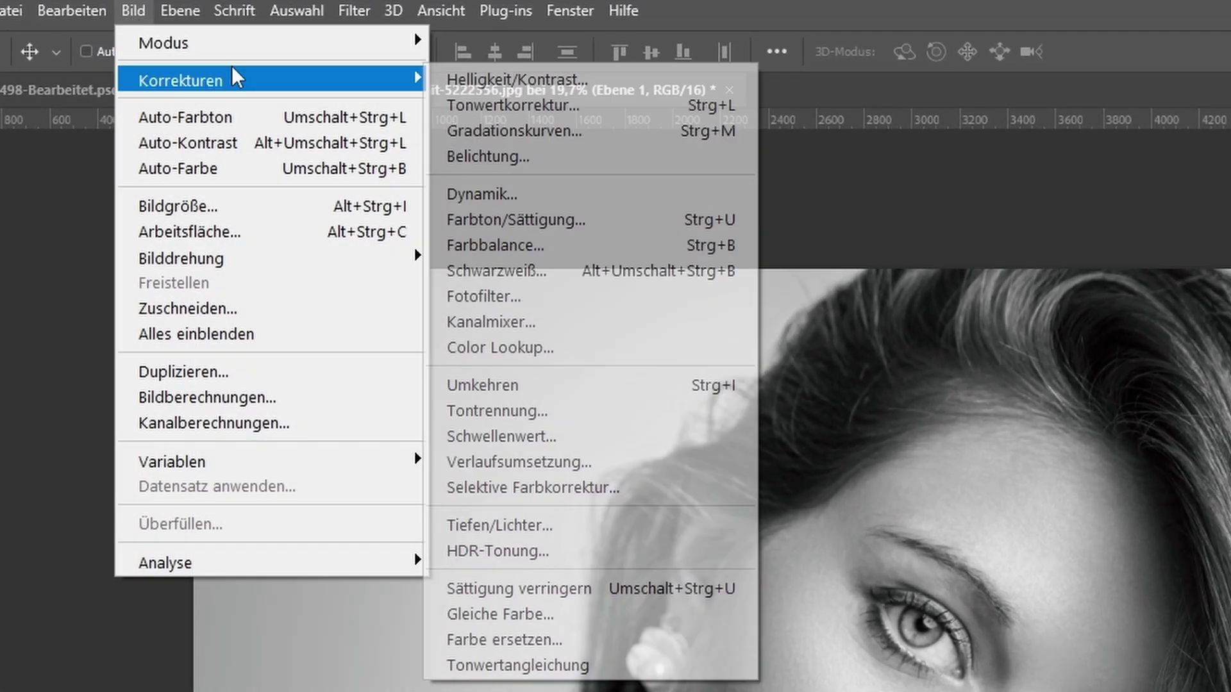
pyautogui.click(514, 103)
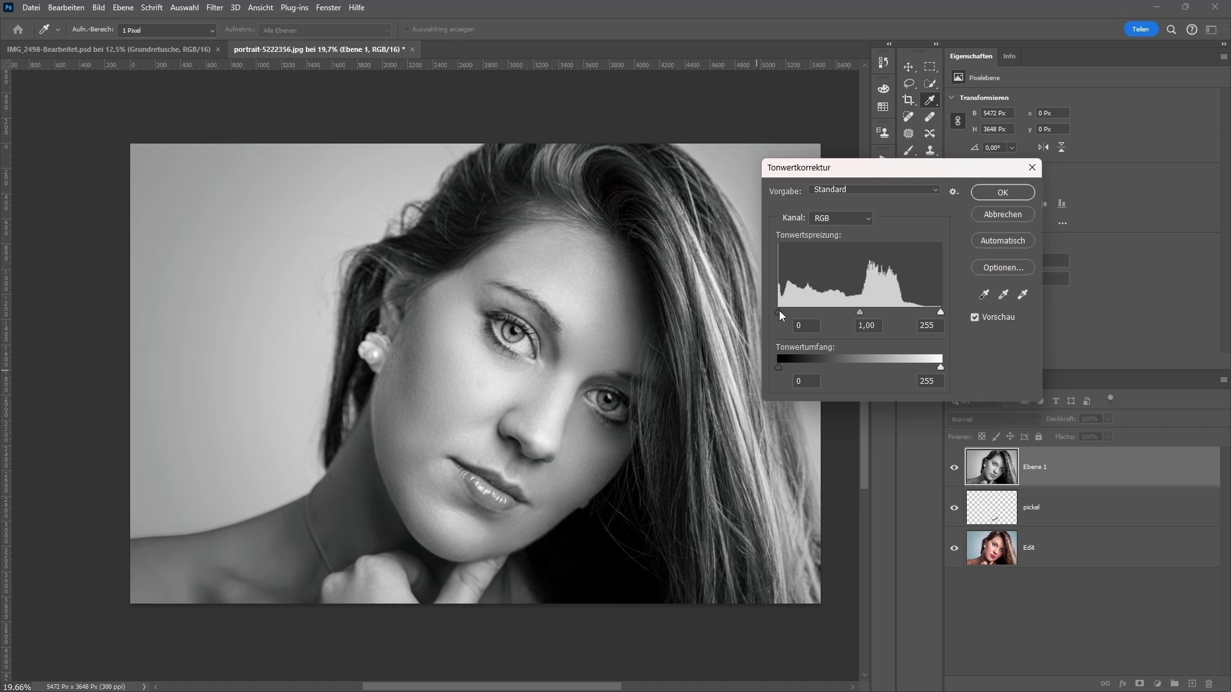
pyautogui.moveTo(779, 312); pyautogui.dragTo(810, 312)
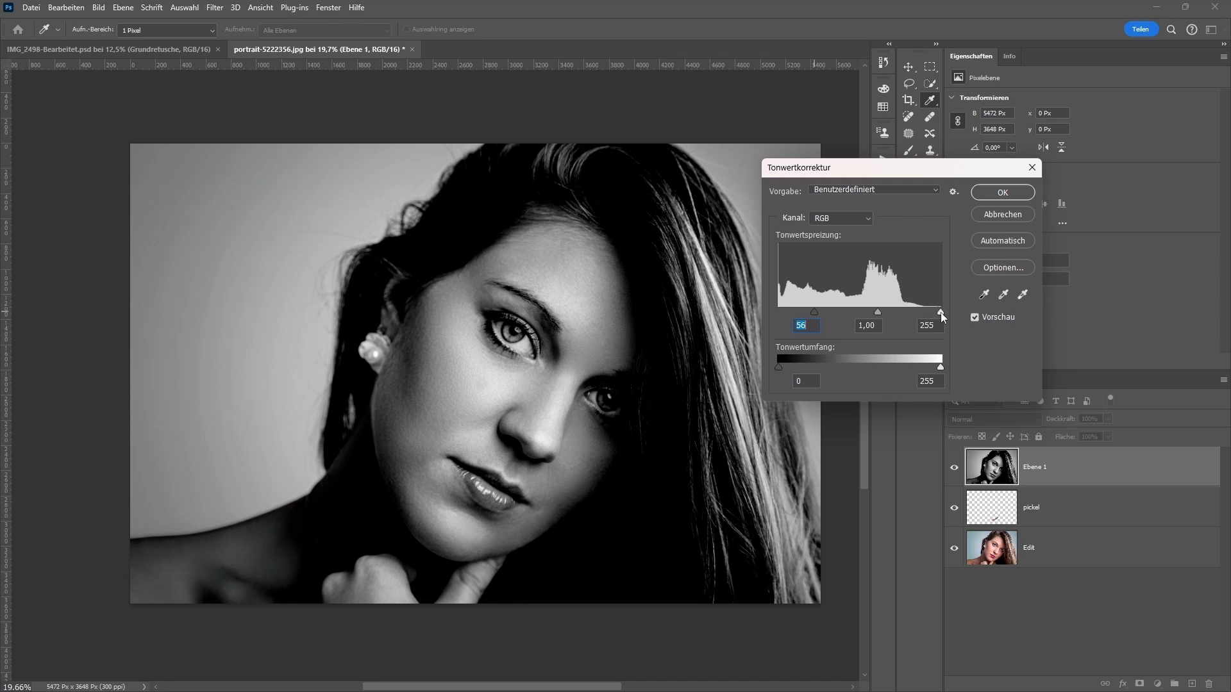
pyautogui.moveTo(938, 313); pyautogui.dragTo(907, 312)
pyautogui.moveTo(815, 313); pyautogui.dragTo(884, 313)
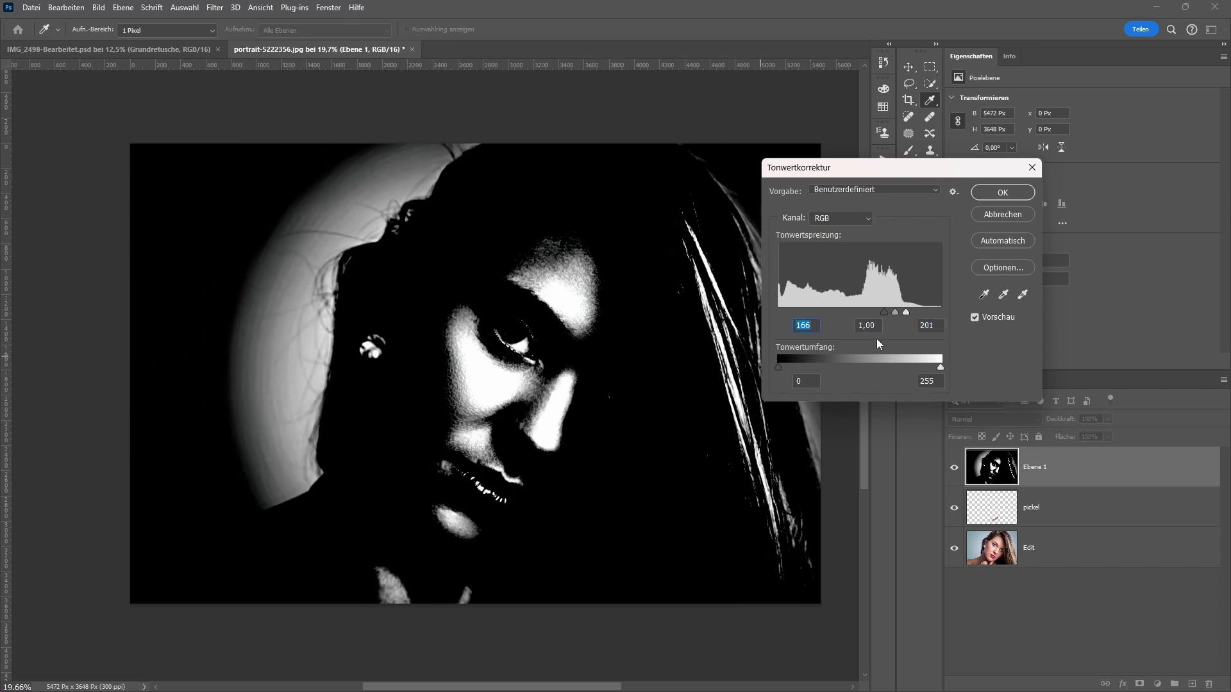
pyautogui.moveTo(884, 313); pyautogui.dragTo(893, 312)
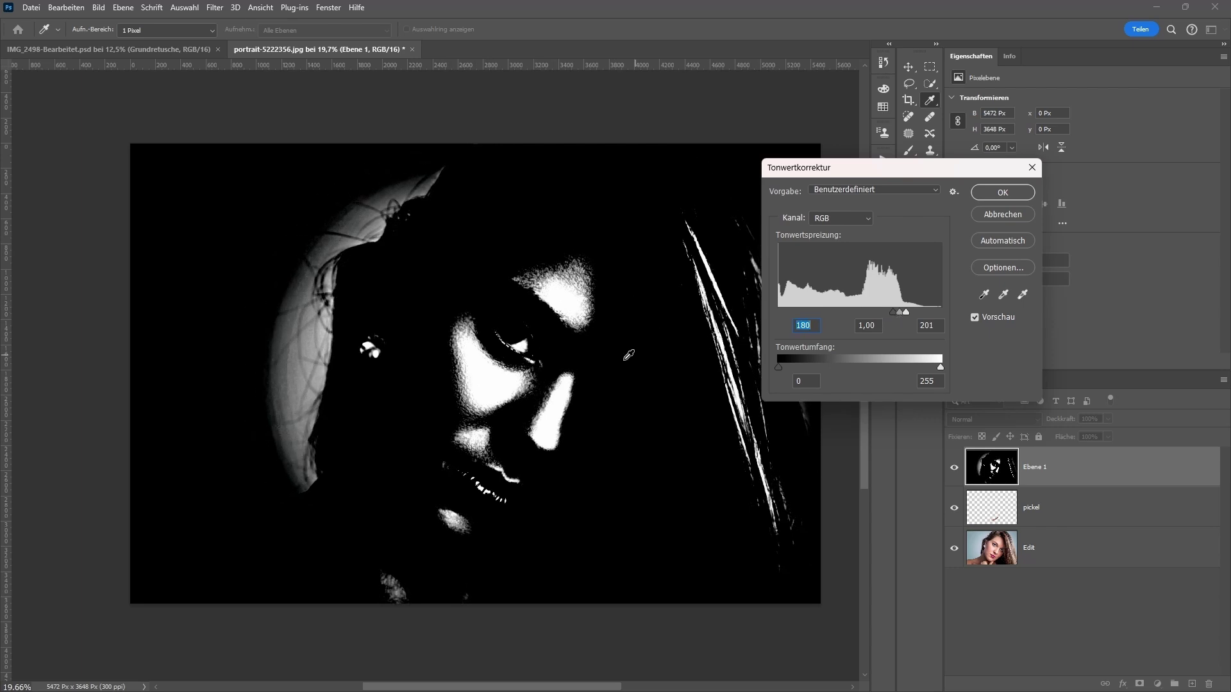
pyautogui.moveTo(906, 312); pyautogui.dragTo(891, 313)
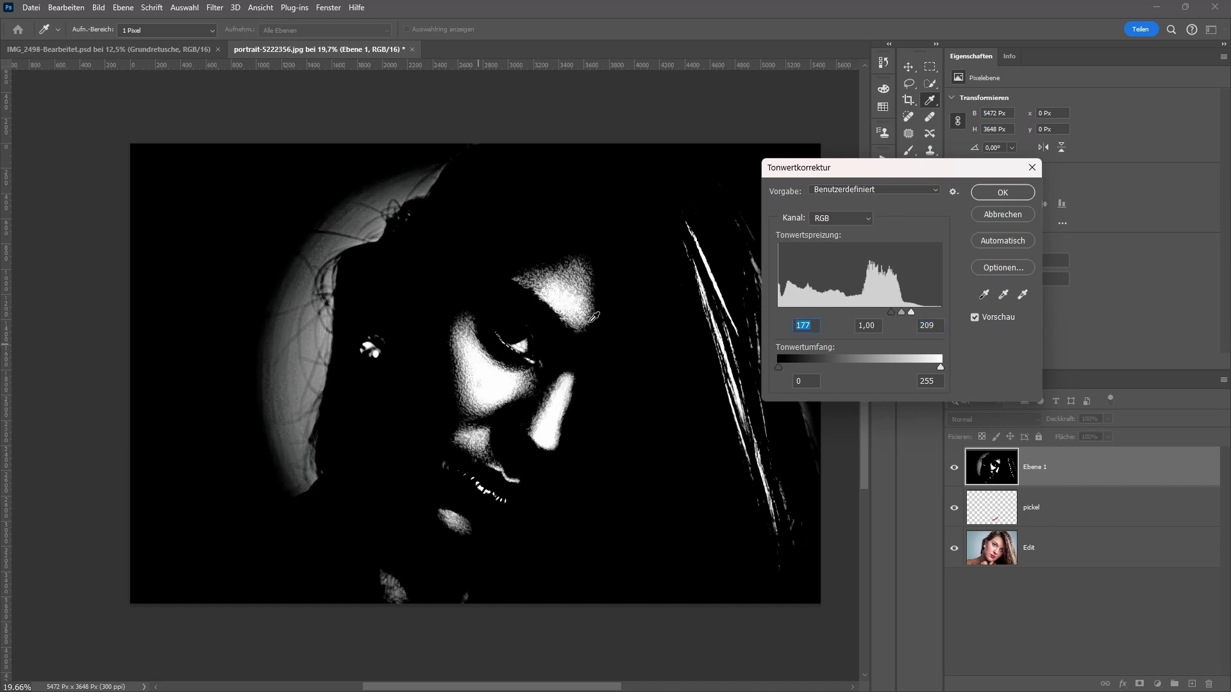
pyautogui.click(992, 192)
# Load the RGB channel highlights as a selection and hide the high-contrast Ebene 1
pyautogui.click(994, 194)
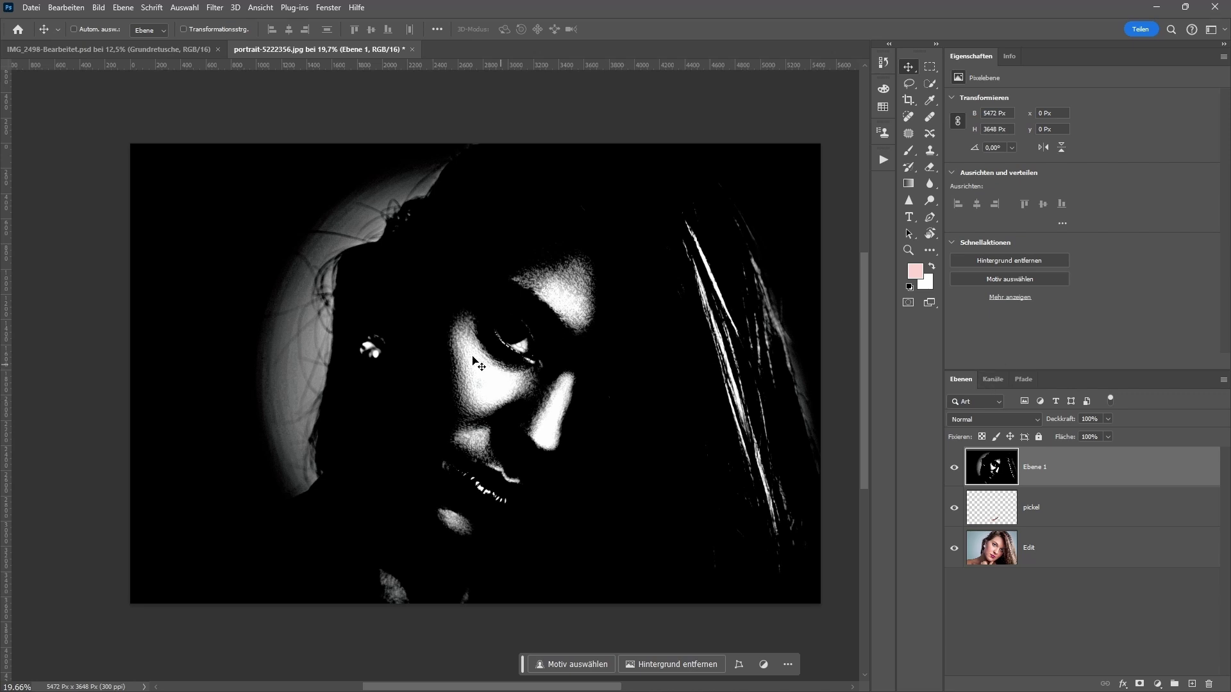
pyautogui.click(994, 381)
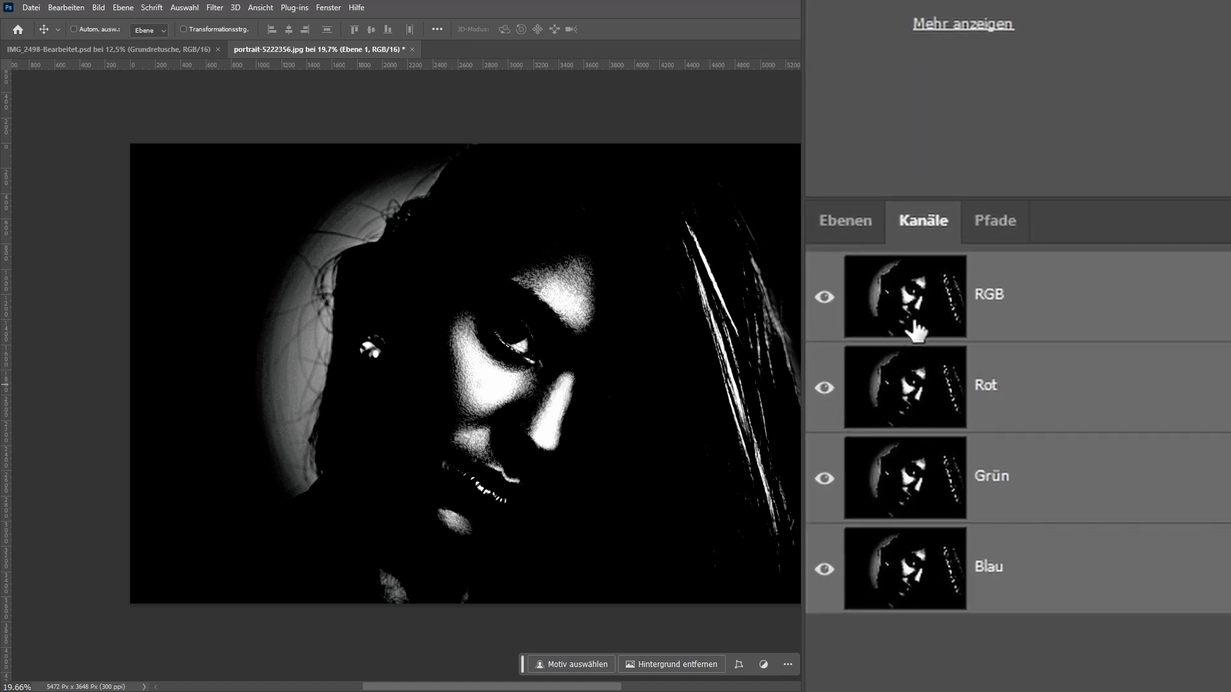
pyautogui.press('ctrl')
pyautogui.keyDown('ctrl'); pyautogui.click(938, 304); pyautogui.keyUp('ctrl')
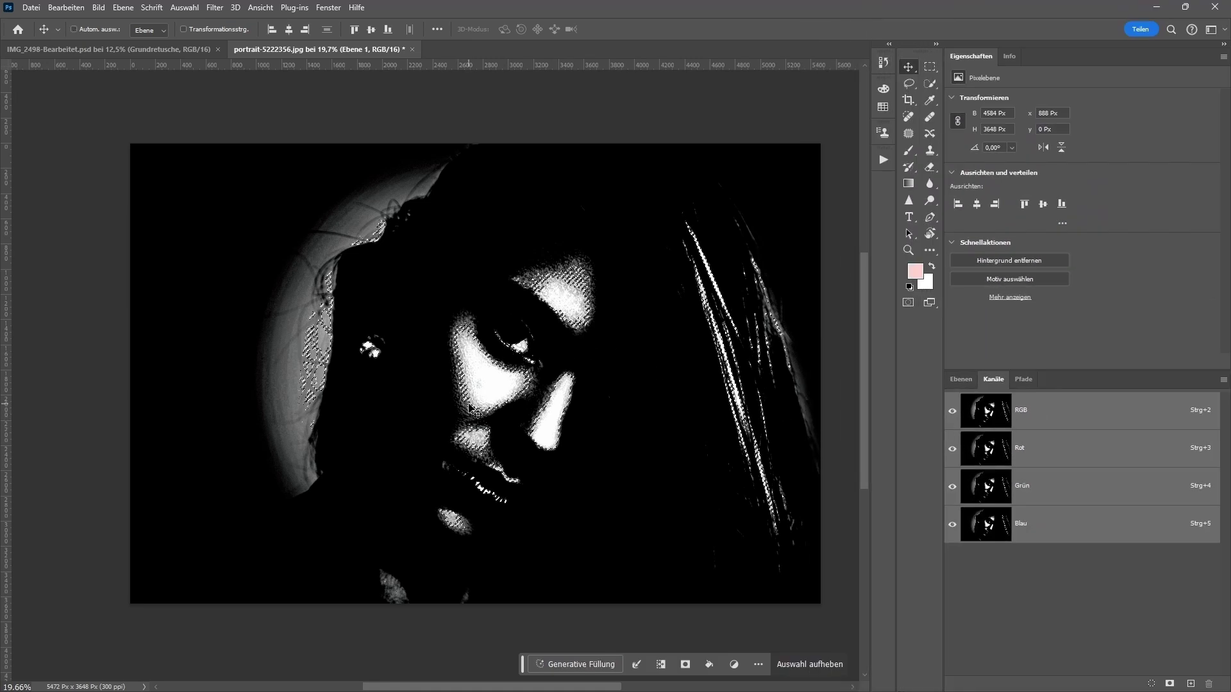
pyautogui.click(960, 381)
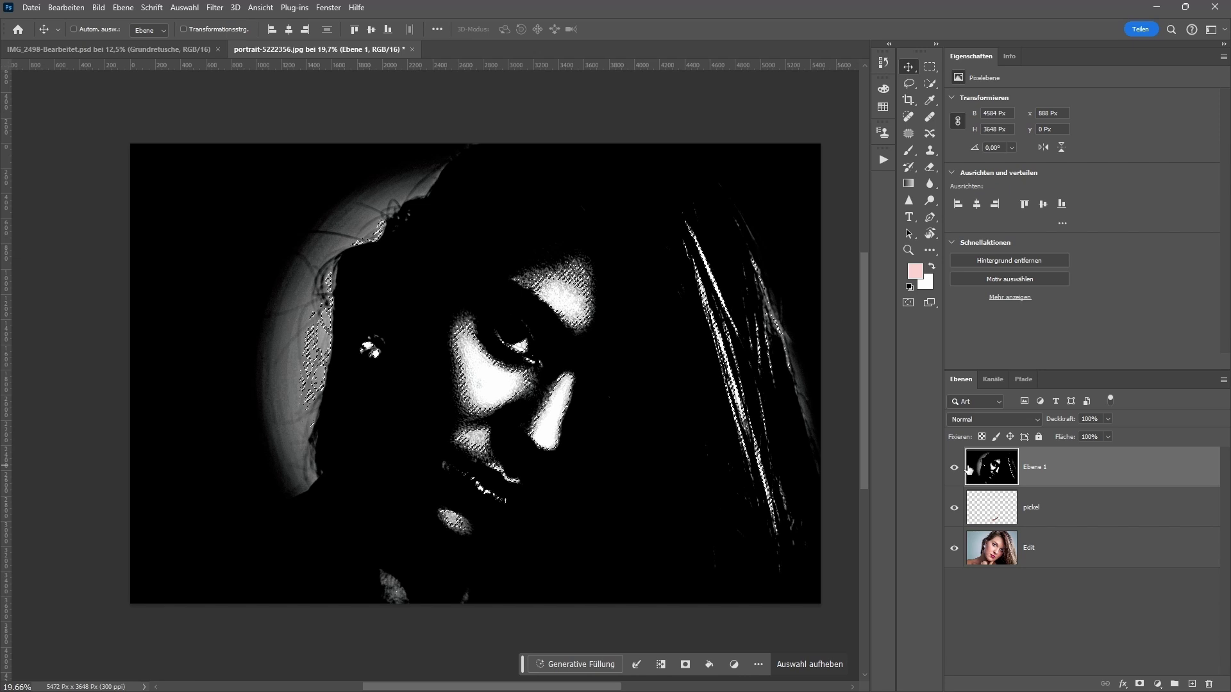
pyautogui.click(954, 467)
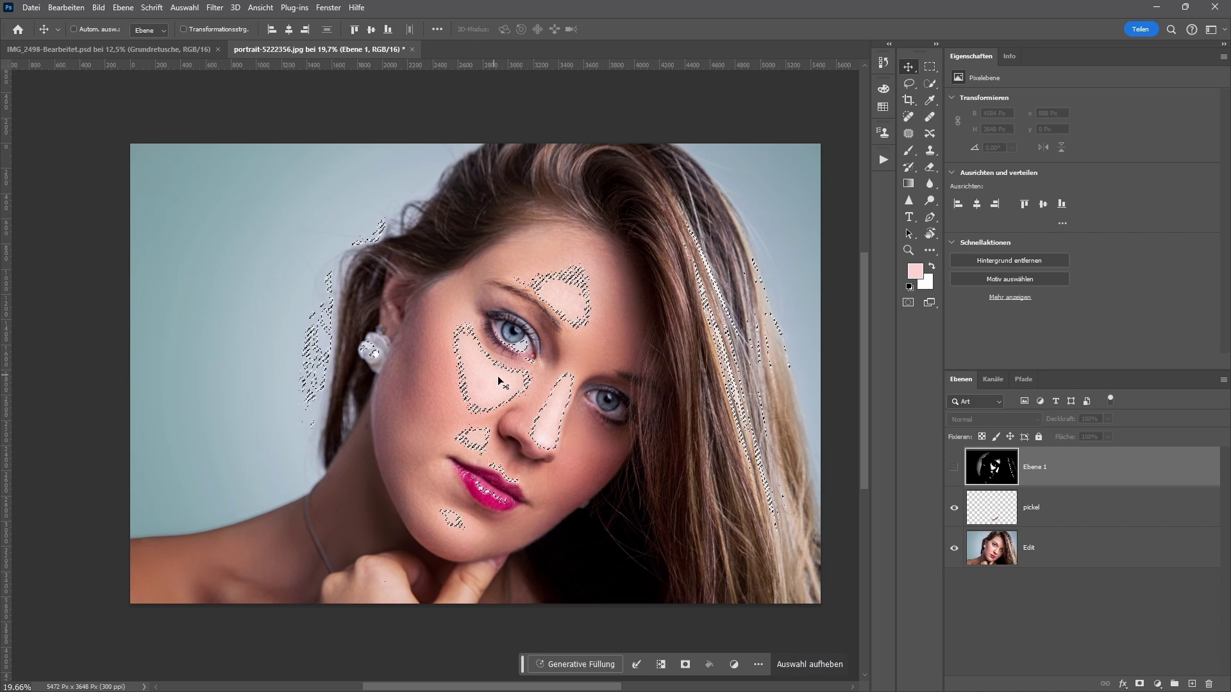
# Zoom in on the cheek while keeping the highlight selection active
pyautogui.scroll(1, 497, 376)
pyautogui.scroll(2, 501, 375)
pyautogui.scroll(2, 501, 376)
pyautogui.scroll(1, 501, 380)
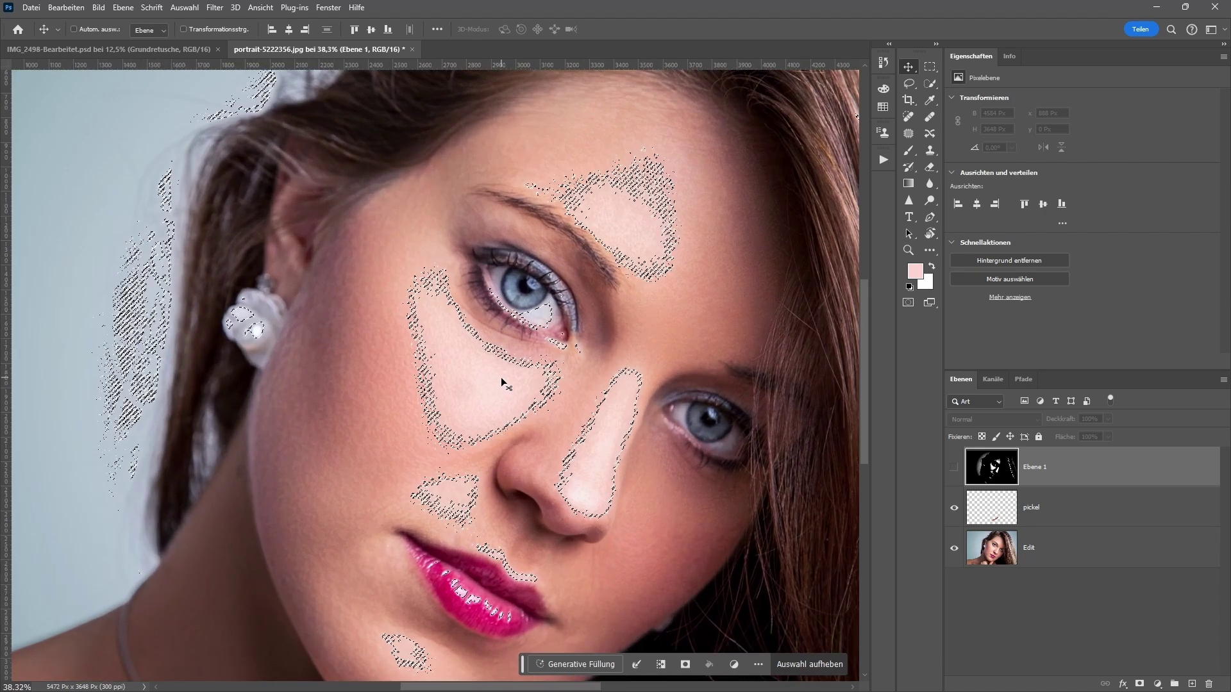
pyautogui.scroll(1, 501, 379)
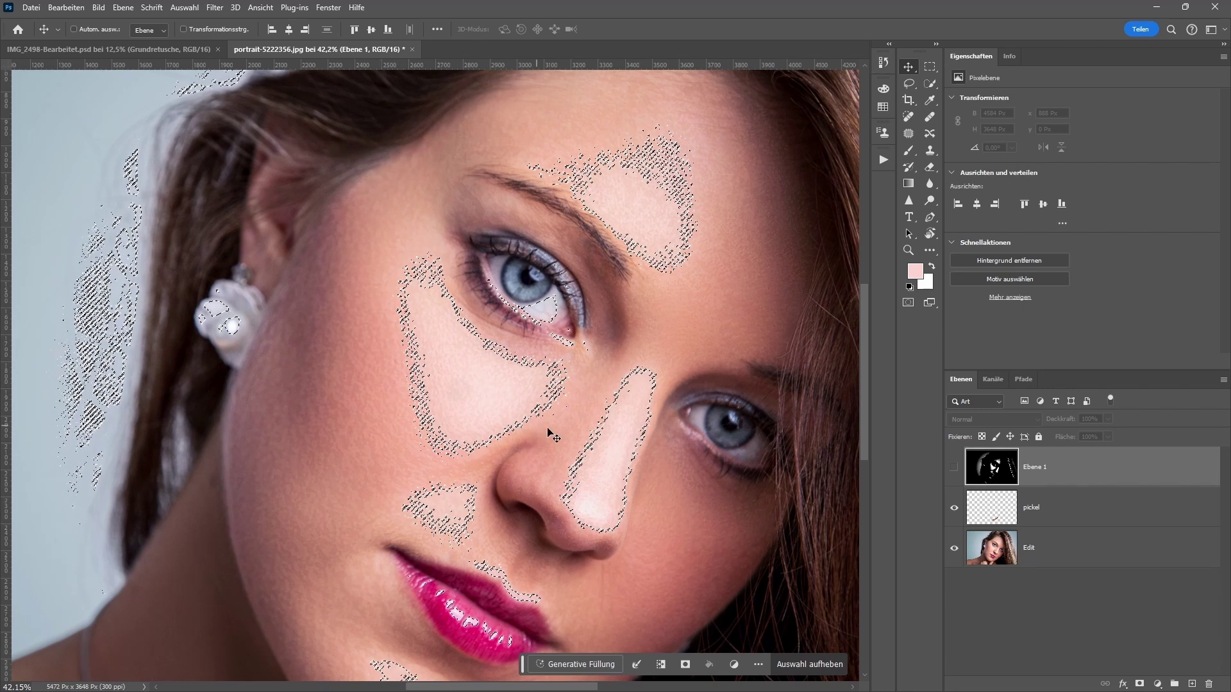
# Add a Farbfläche fill in a skin tone sampled from the cheek, masked to the highlights
pyautogui.click(1159, 686)
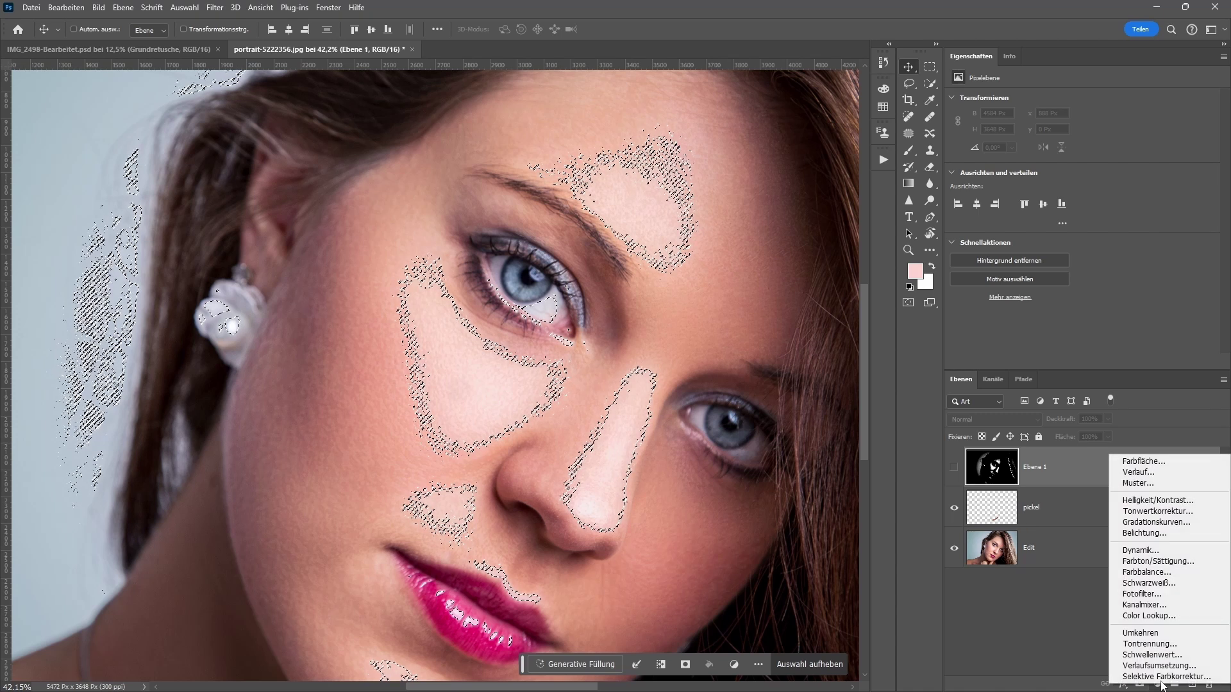
pyautogui.click(1163, 467)
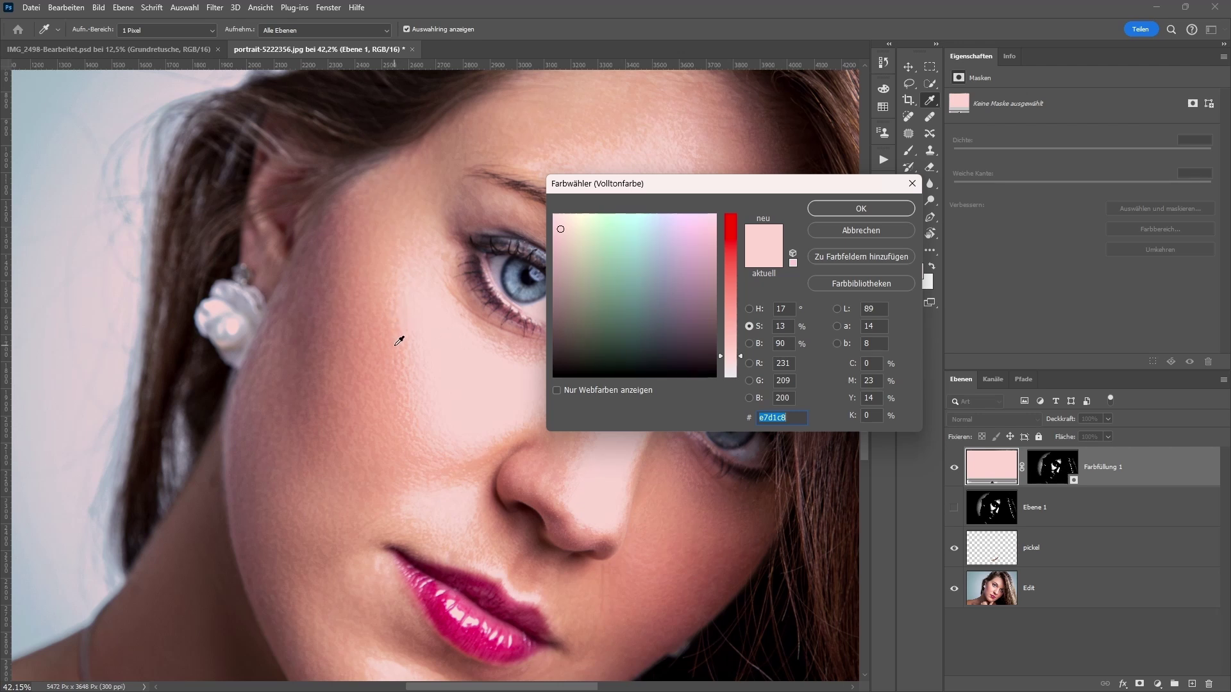
pyautogui.click(401, 335)
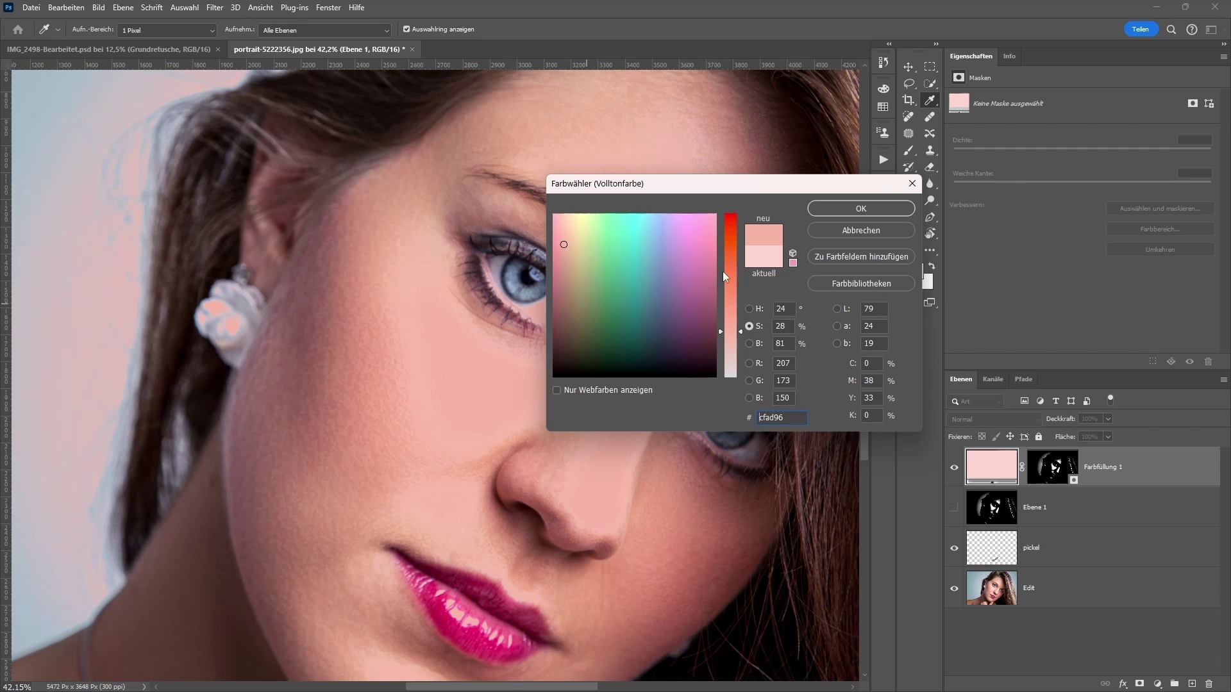
pyautogui.moveTo(590, 250)
pyautogui.mouseDown()
pyautogui.moveTo(677, 293)
pyautogui.moveTo(639, 295)
pyautogui.mouseUp()
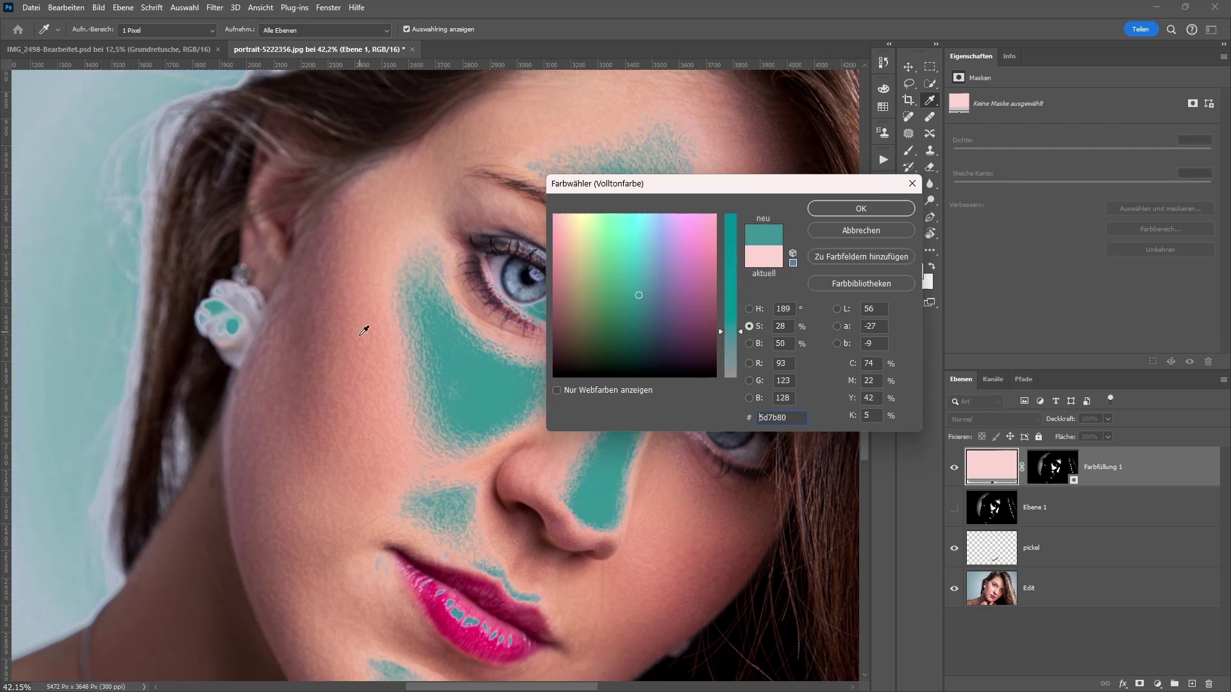
pyautogui.click(387, 282)
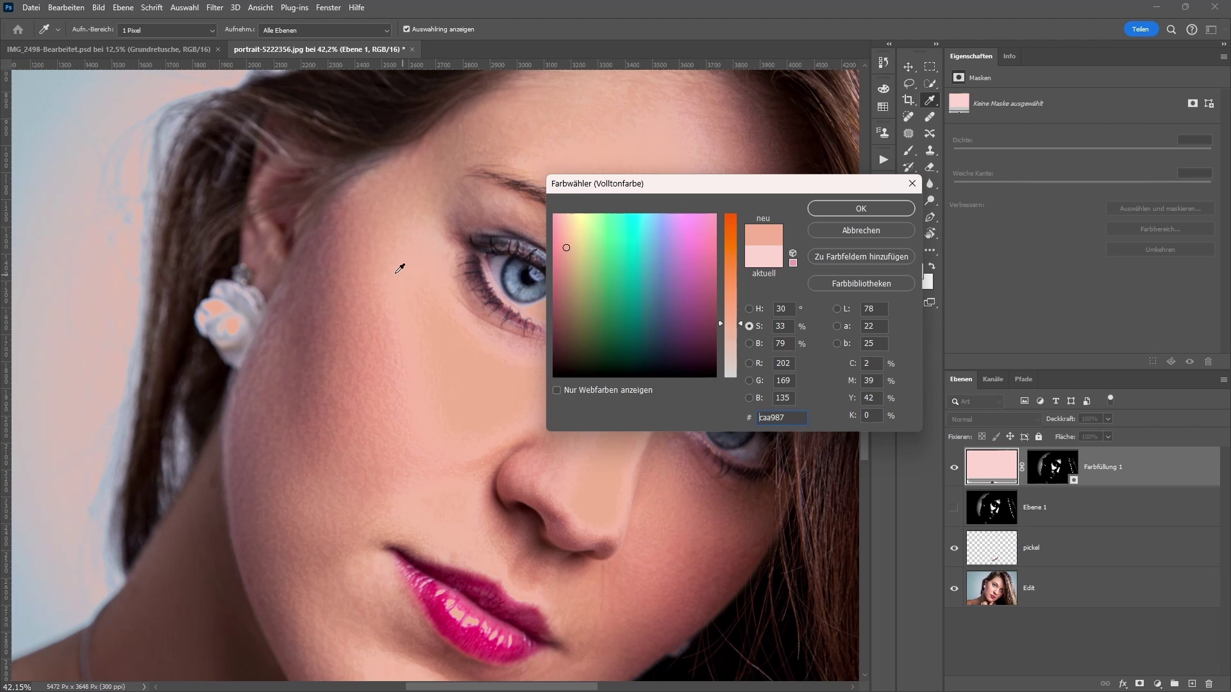
pyautogui.click(390, 300)
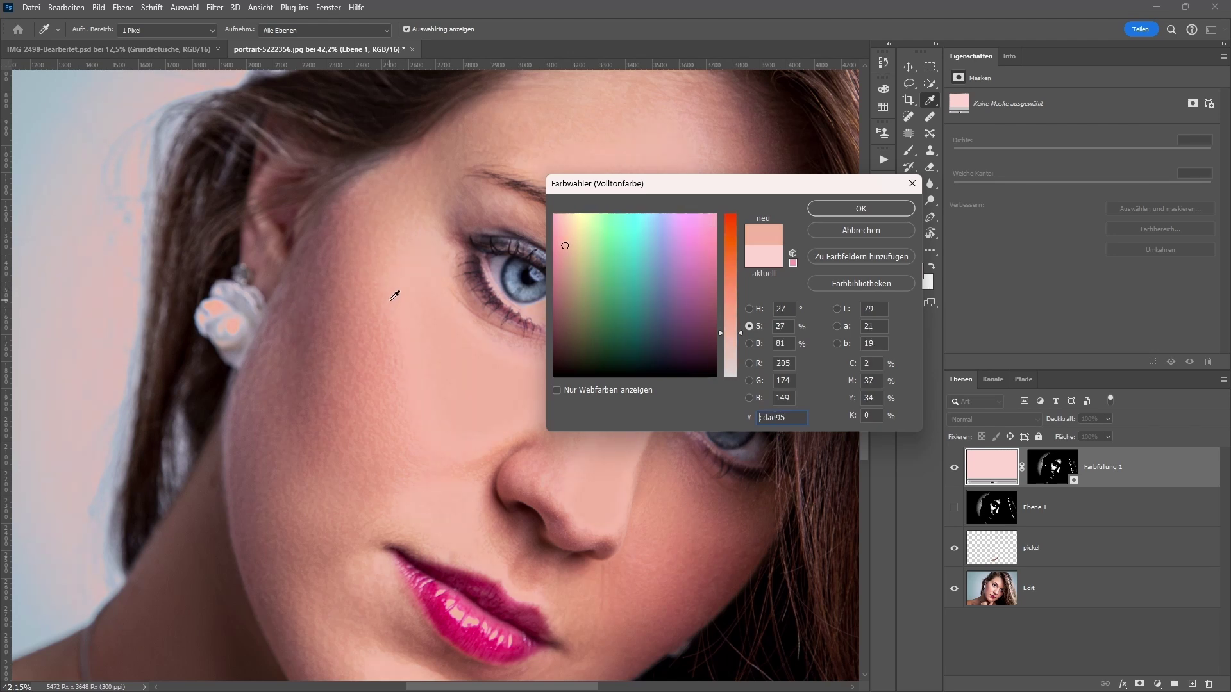
pyautogui.moveTo(390, 300); pyautogui.dragTo(395, 290)
pyautogui.click(861, 208)
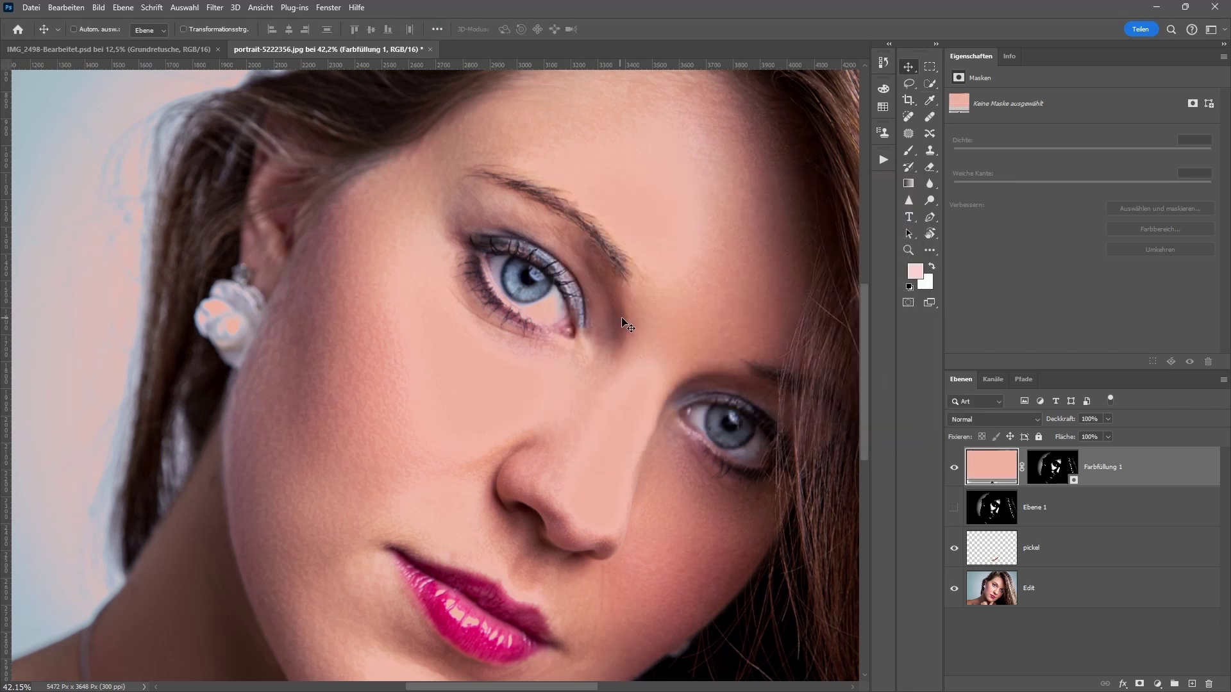
# Fit the portrait in the window and toggle Farbfüllung 1 off and on to compare the skin
pyautogui.hotkey('ctrl', '0')
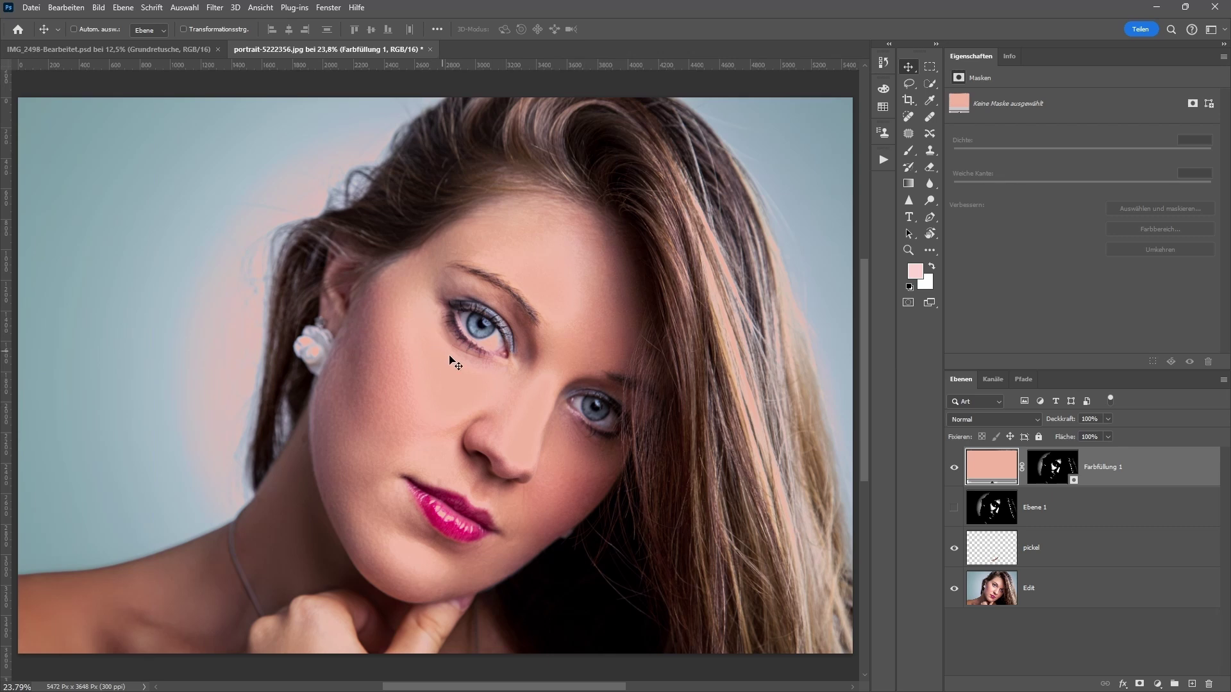
pyautogui.click(953, 473)
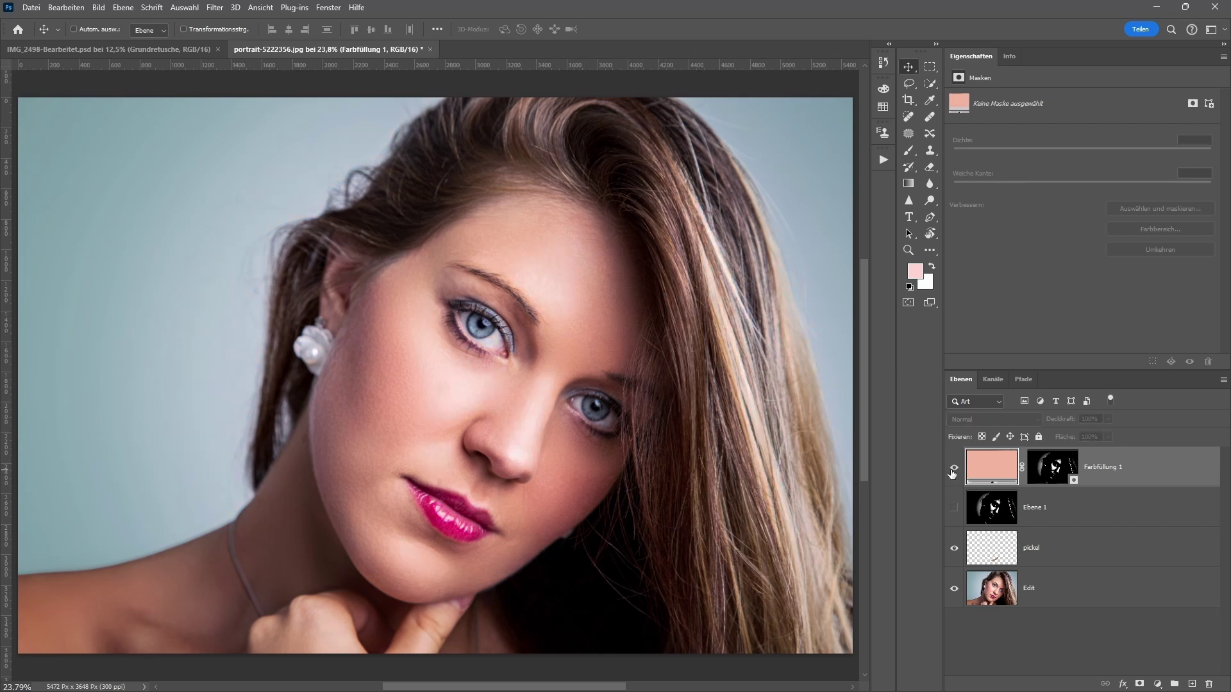
pyautogui.click(953, 473)
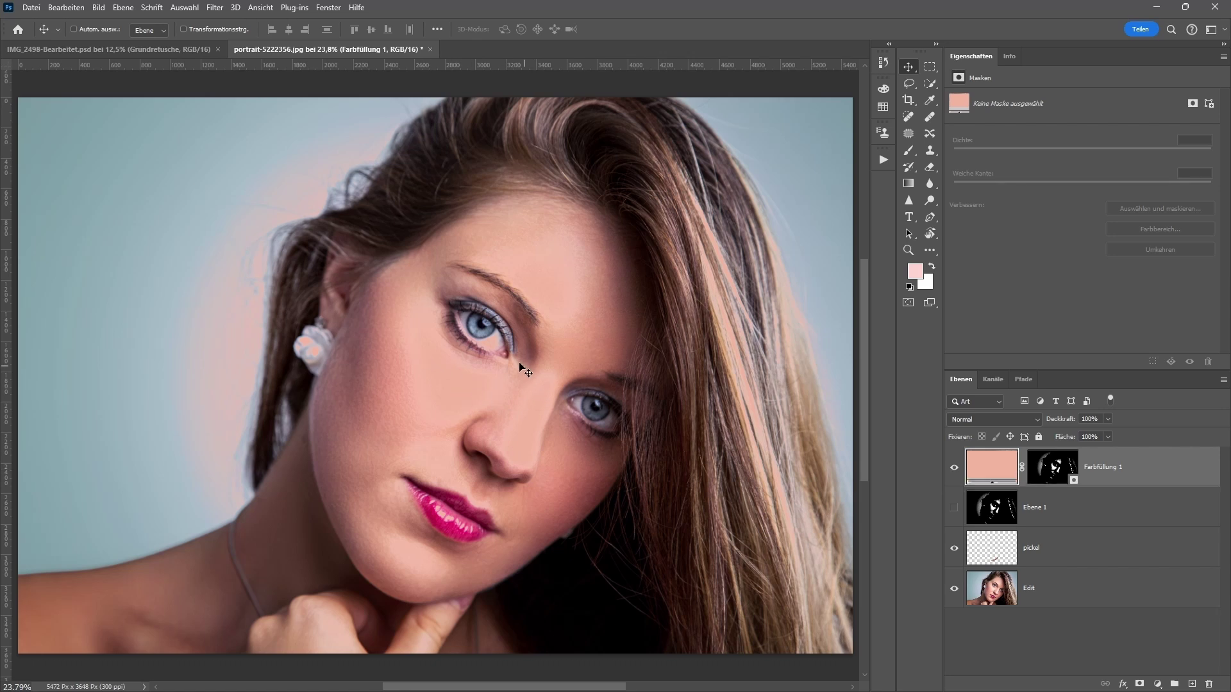
pyautogui.scroll(1, 480, 365)
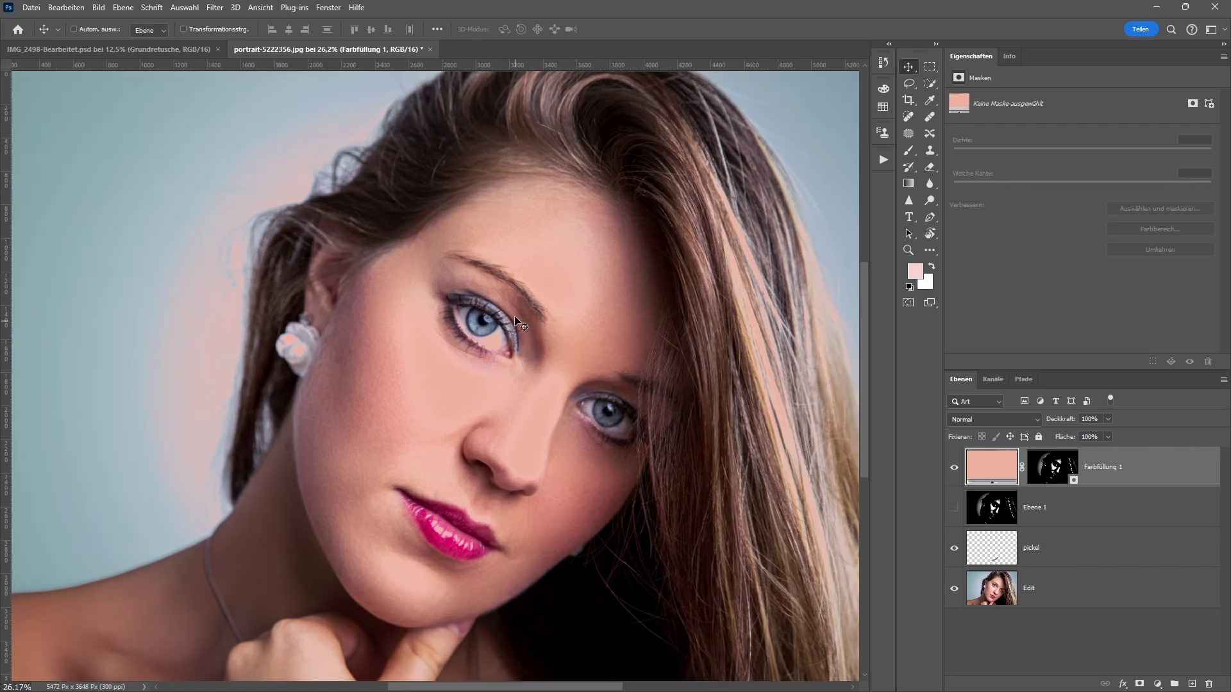
pyautogui.scroll(1, 558, 282)
pyautogui.scroll(2, 554, 269)
pyautogui.scroll(2, 545, 263)
pyautogui.scroll(1, 535, 277)
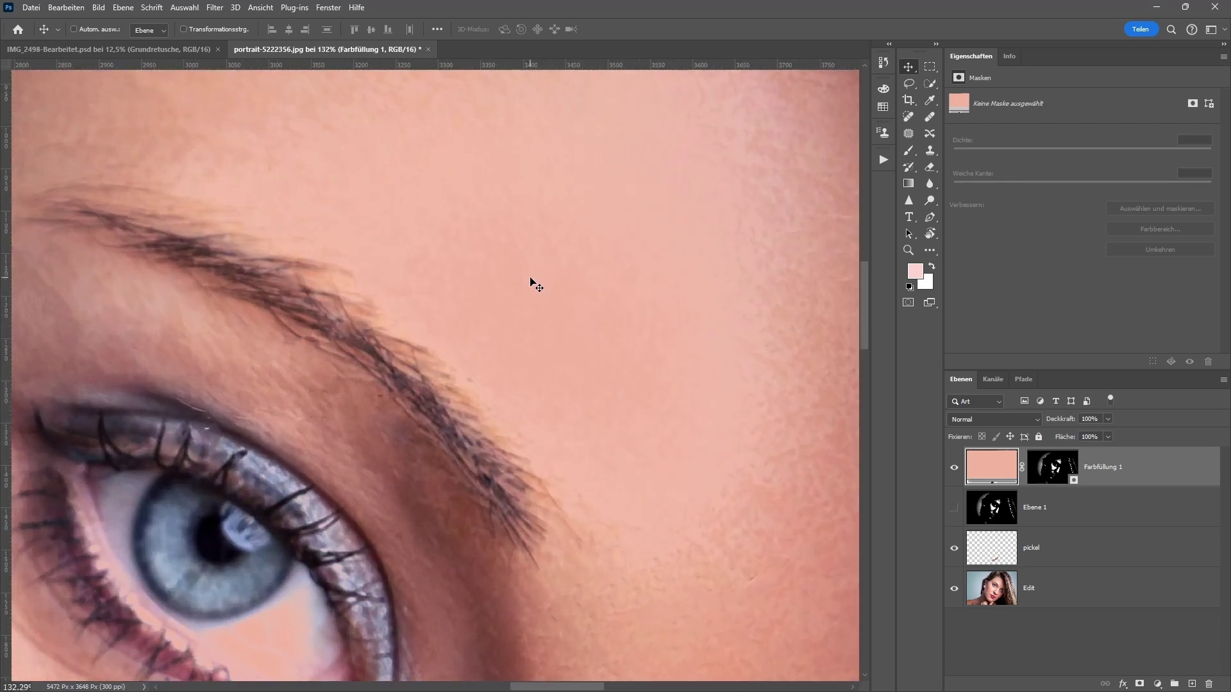
pyautogui.click(954, 468)
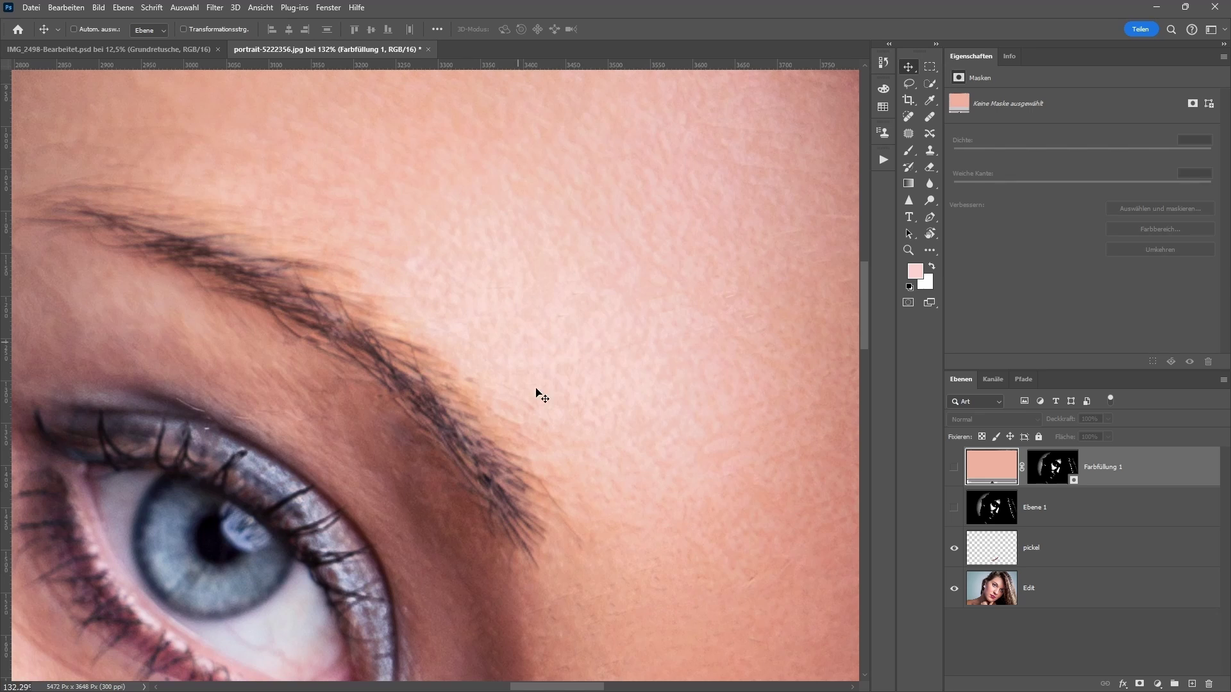
pyautogui.click(954, 467)
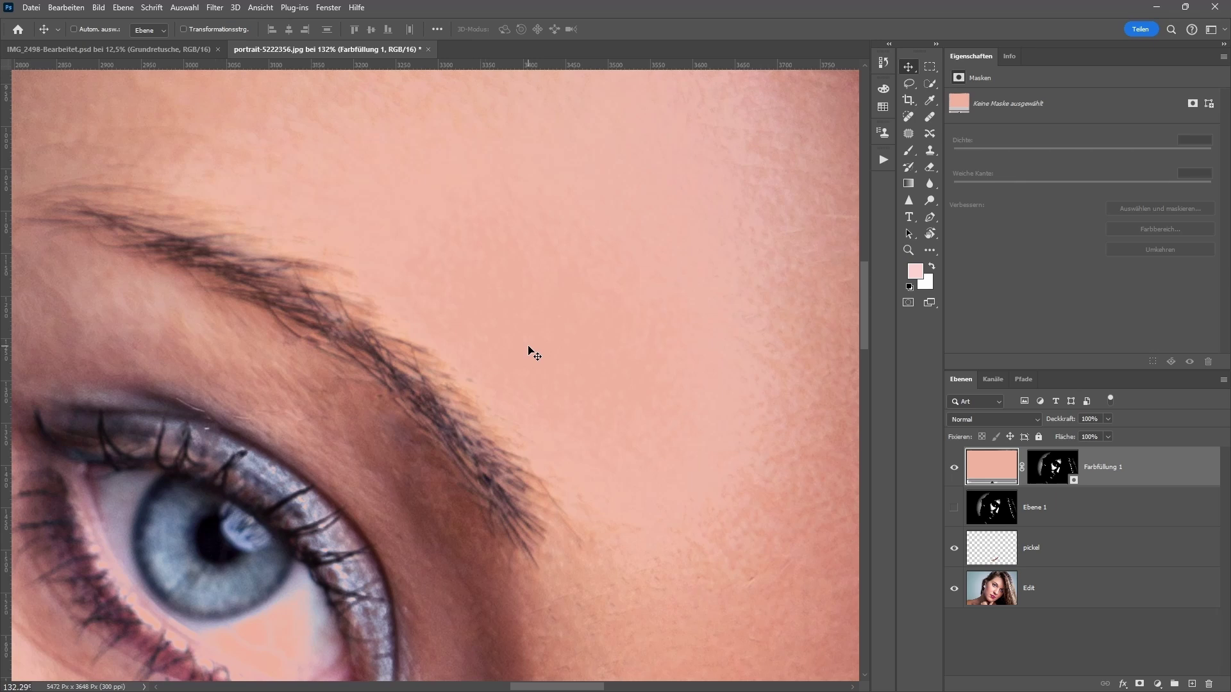
# Pan to the cheek and nose and compare the skin with Farbfüllung 1 hidden and shown
pyautogui.scroll(-1, 533, 355)
pyautogui.scroll(-1, 534, 354)
pyautogui.scroll(-1, 534, 354)
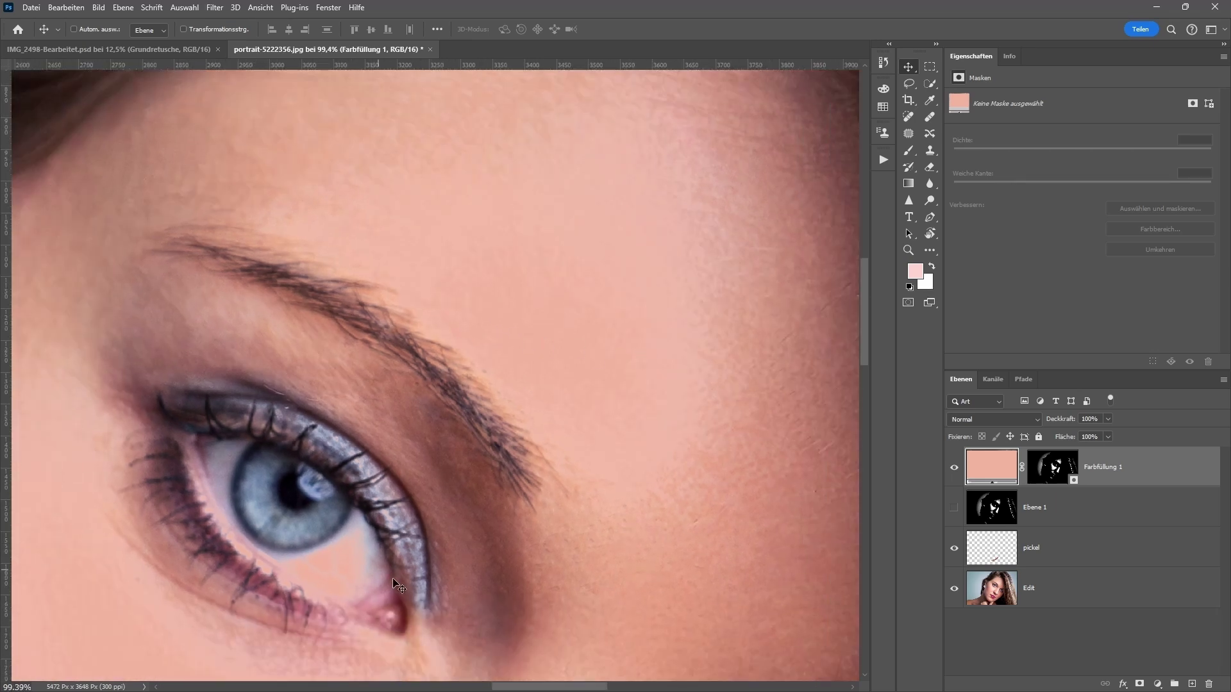
pyautogui.moveTo(442, 506); pyautogui.dragTo(578, 219)
pyautogui.moveTo(591, 440); pyautogui.dragTo(600, 277)
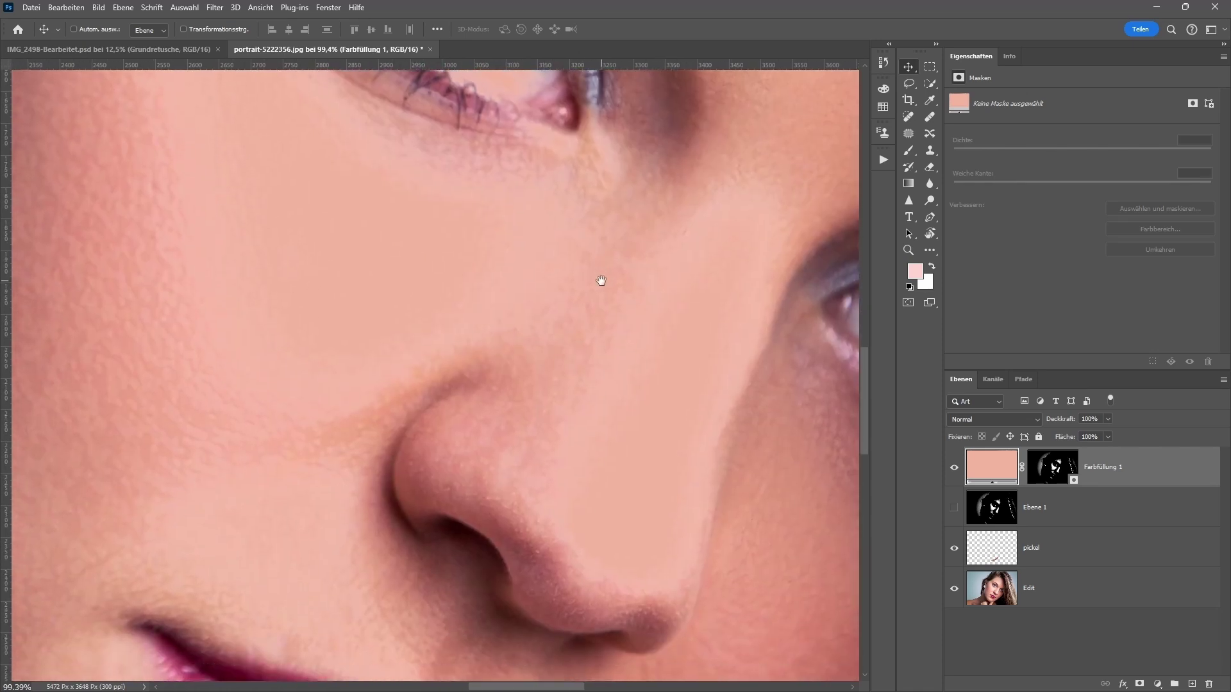
pyautogui.click(951, 473)
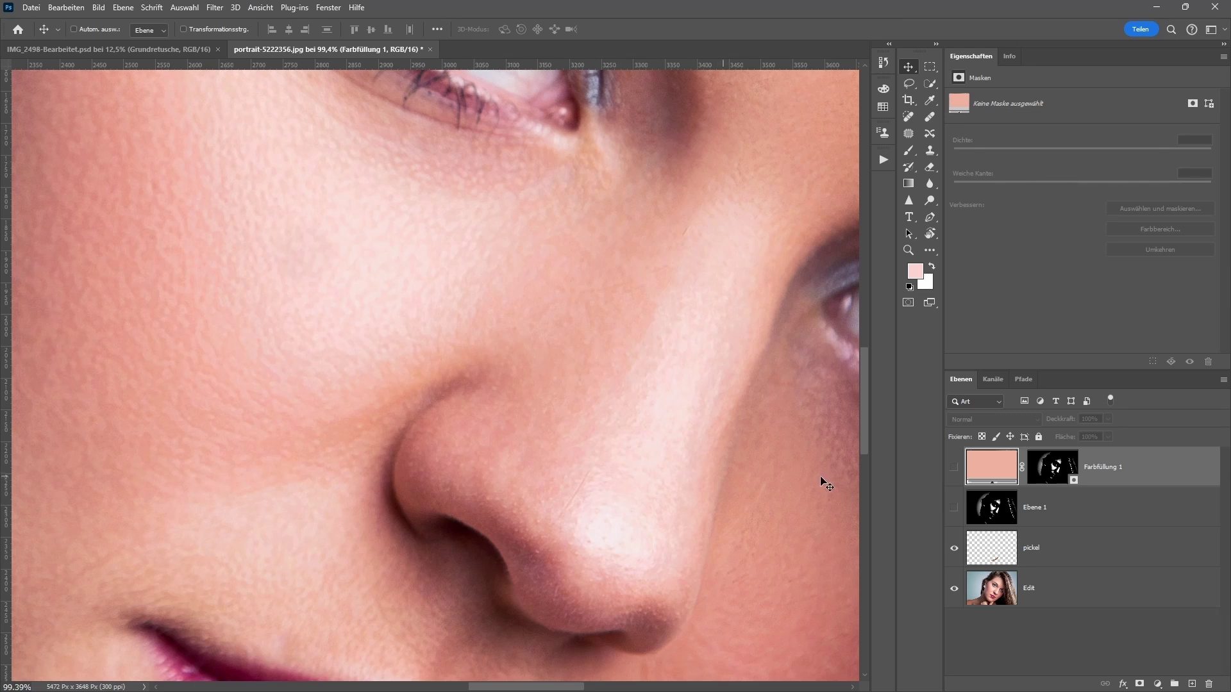
pyautogui.click(955, 473)
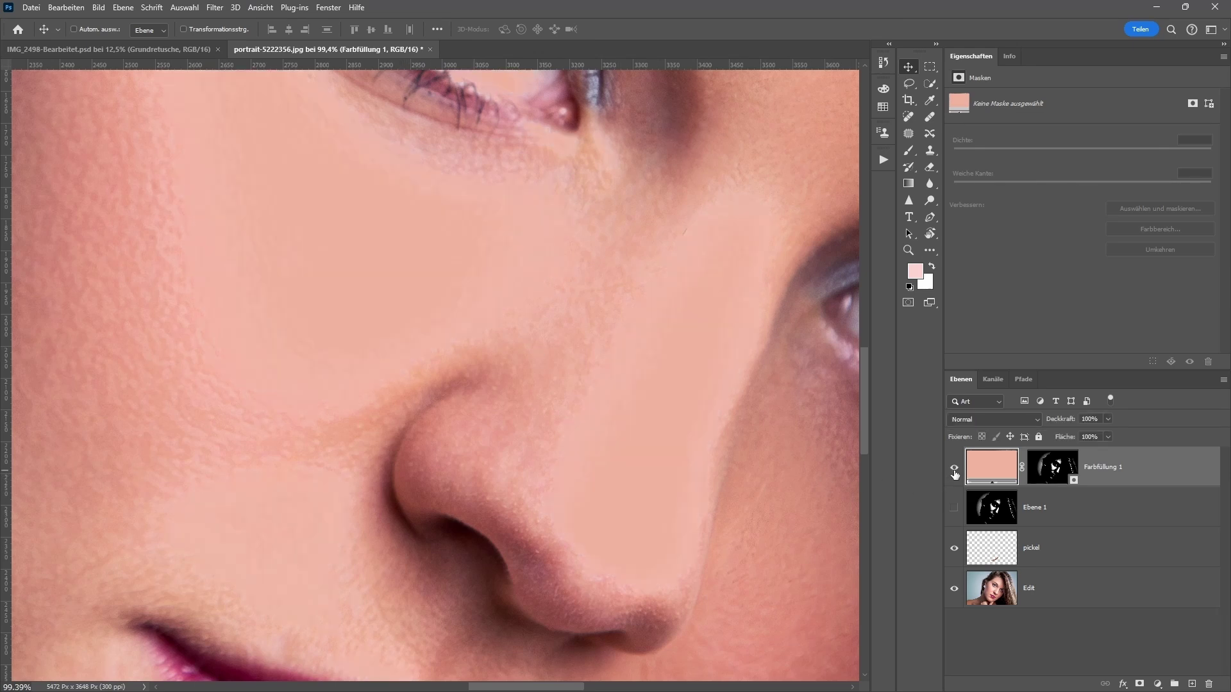
pyautogui.click(1054, 474)
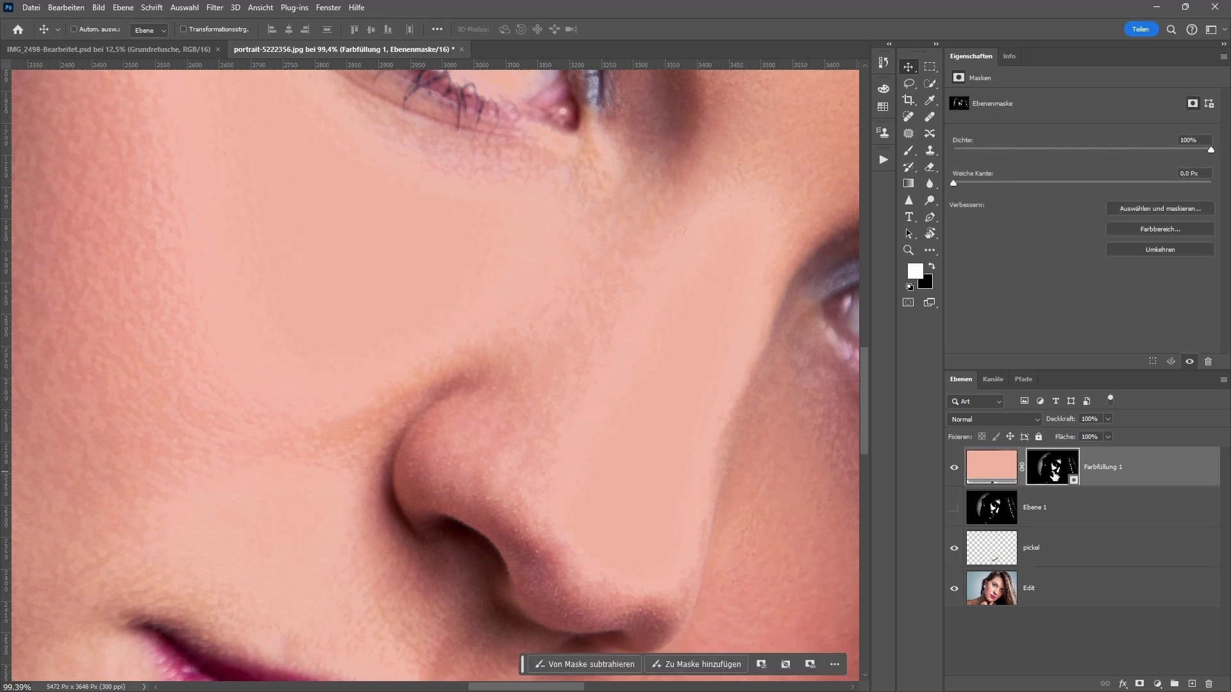
pyautogui.scroll(1, 349, 247)
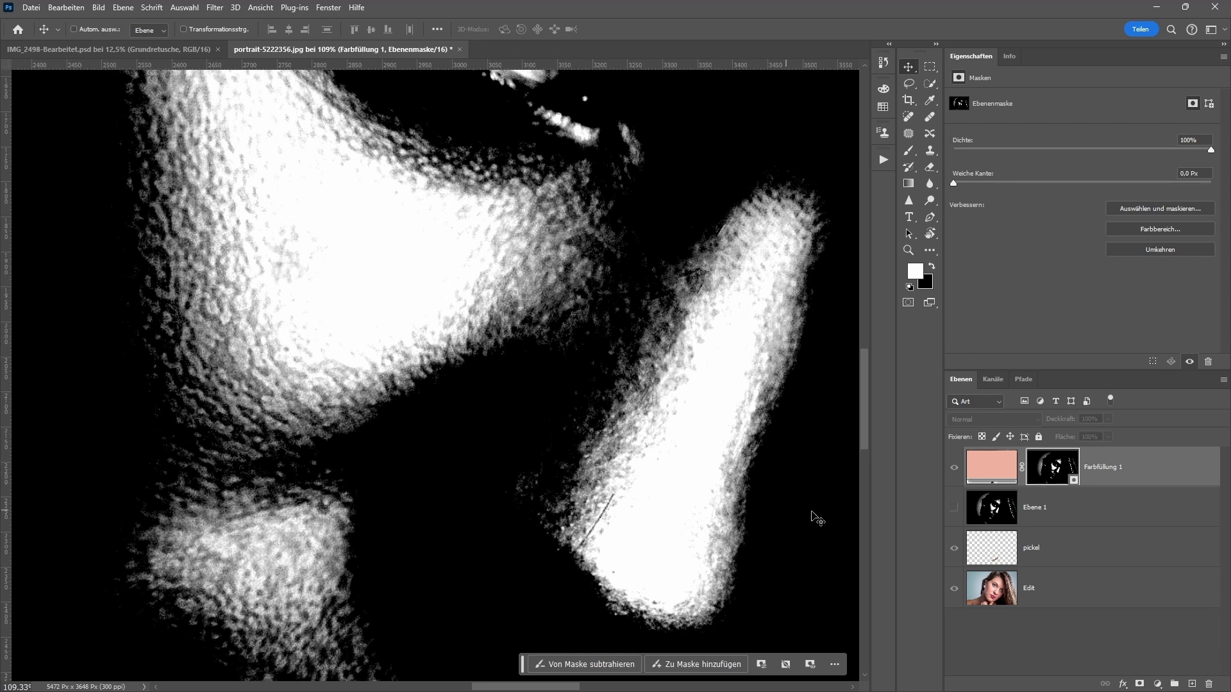
pyautogui.keyDown('alt'); pyautogui.click(1053, 468); pyautogui.keyUp('alt')
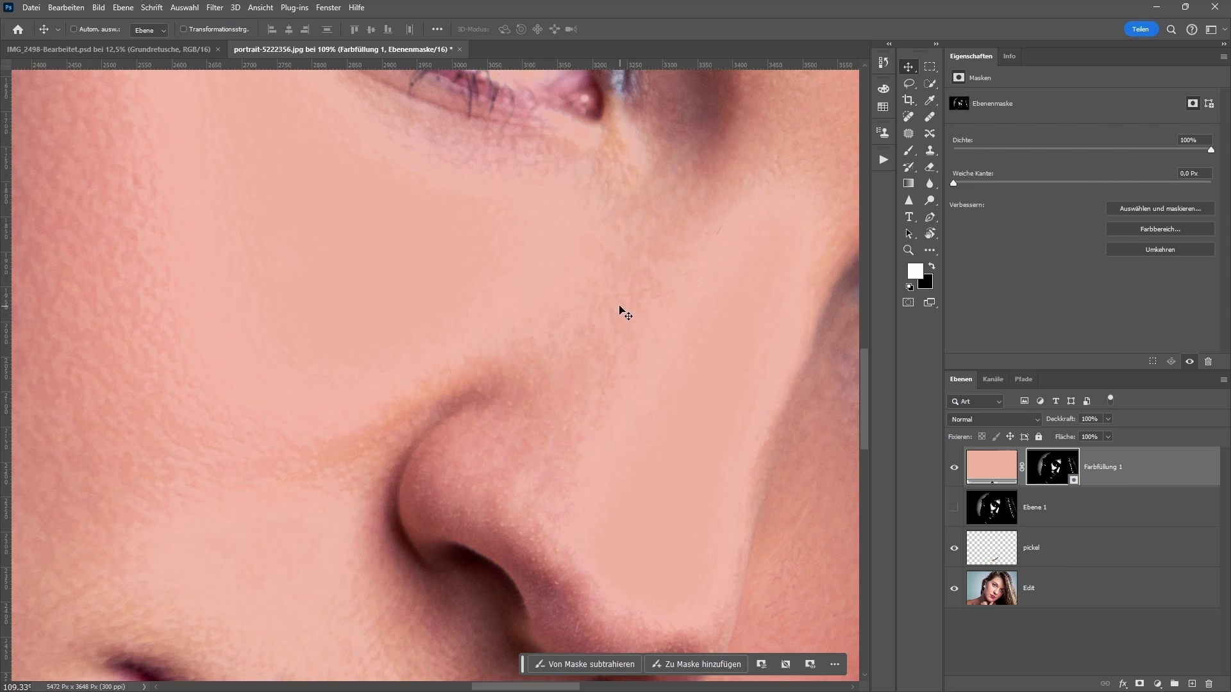
pyautogui.scroll(-1, 610, 307)
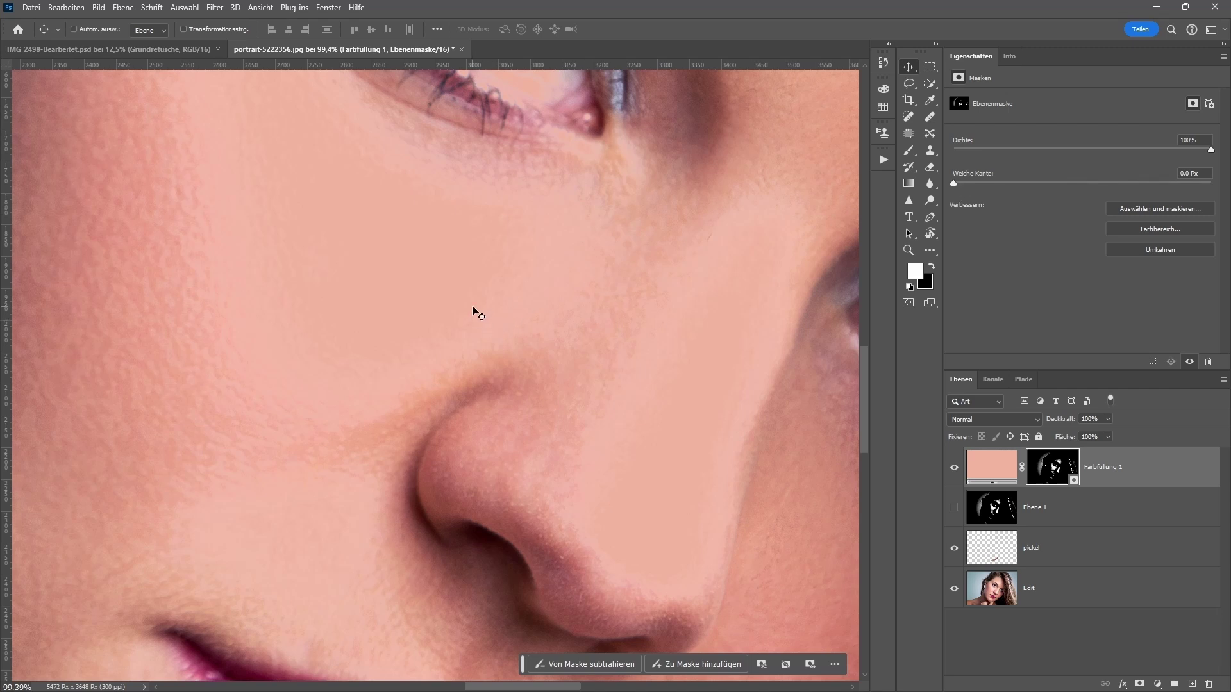
pyautogui.scroll(-1, 432, 284)
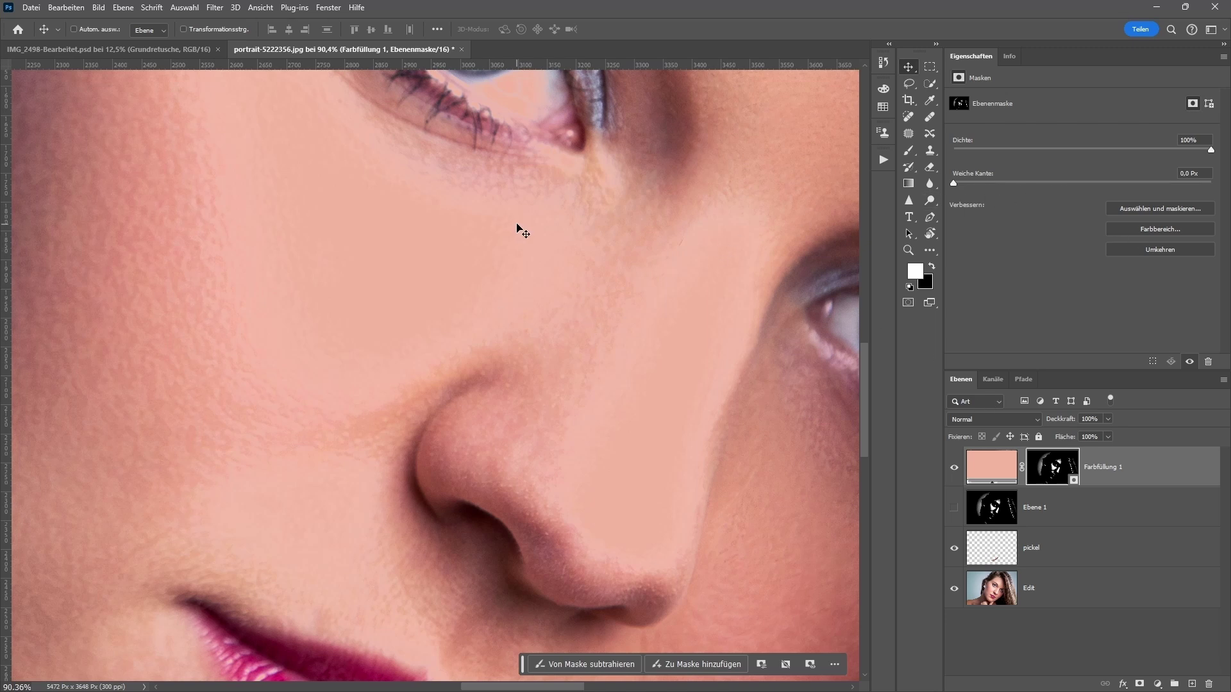
pyautogui.scroll(-1, 340, 207)
# Set the Farbfüllung 1 mask's Weiche Kante feather to 120,3 Px
pyautogui.moveTo(359, 214); pyautogui.dragTo(357, 269)
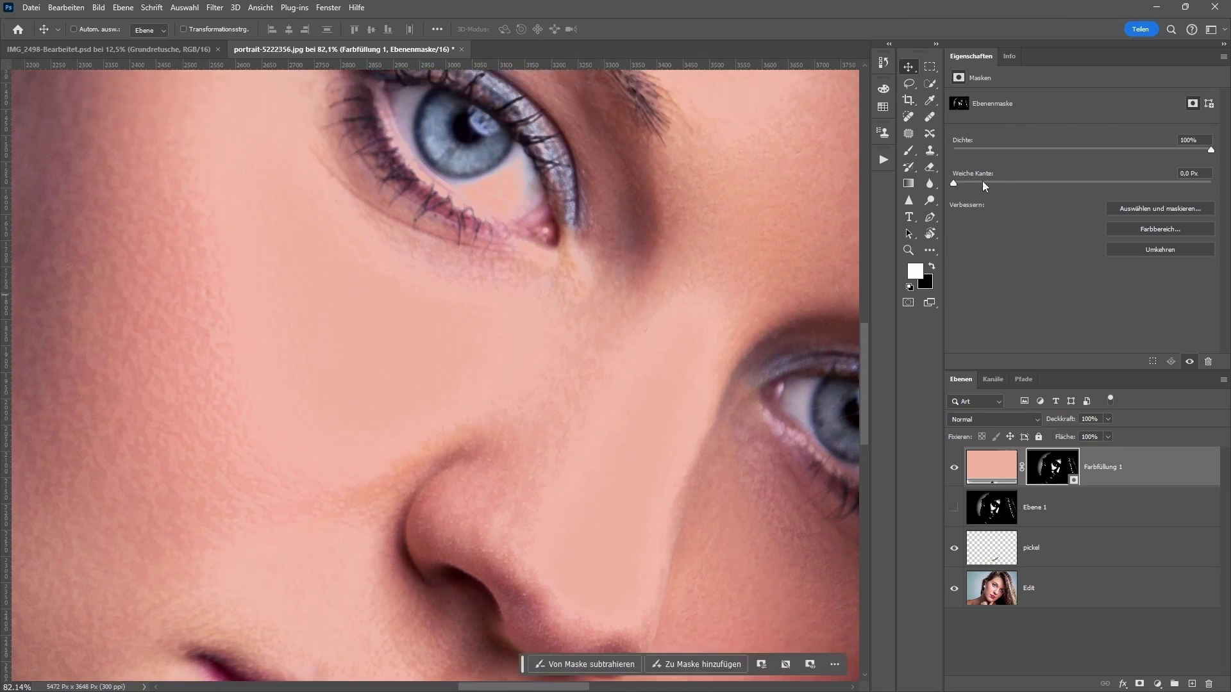
pyautogui.moveTo(981, 182); pyautogui.dragTo(1081, 184)
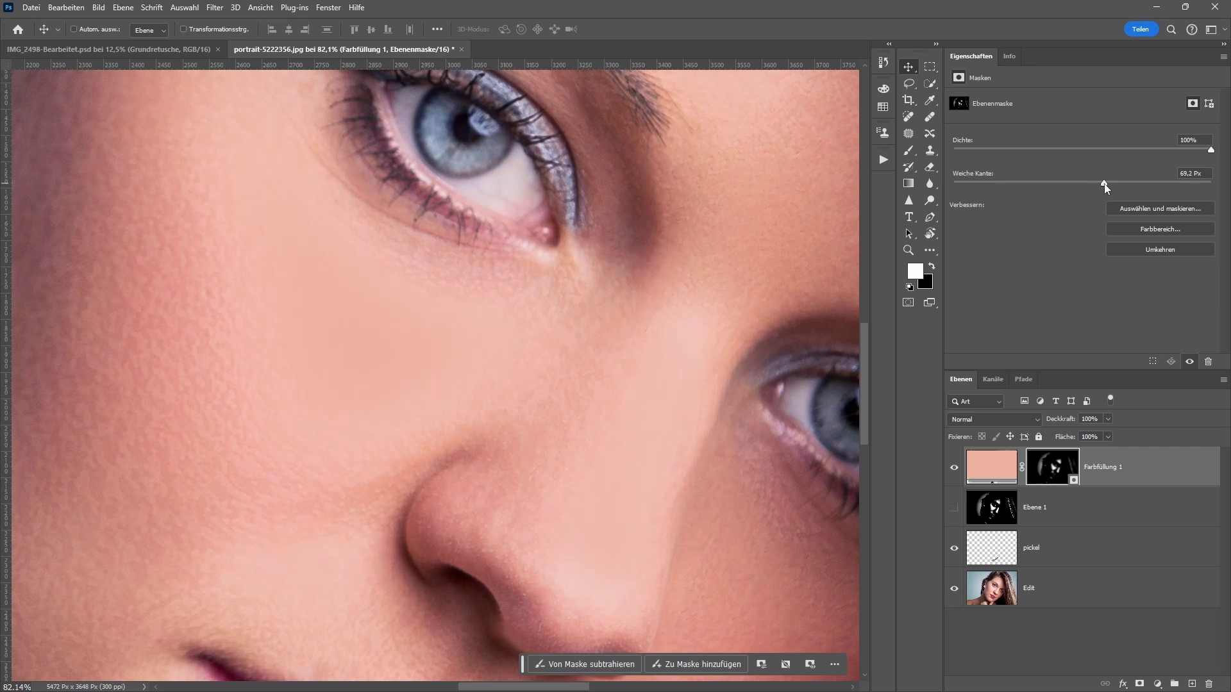
pyautogui.moveTo(1109, 183); pyautogui.dragTo(1131, 184)
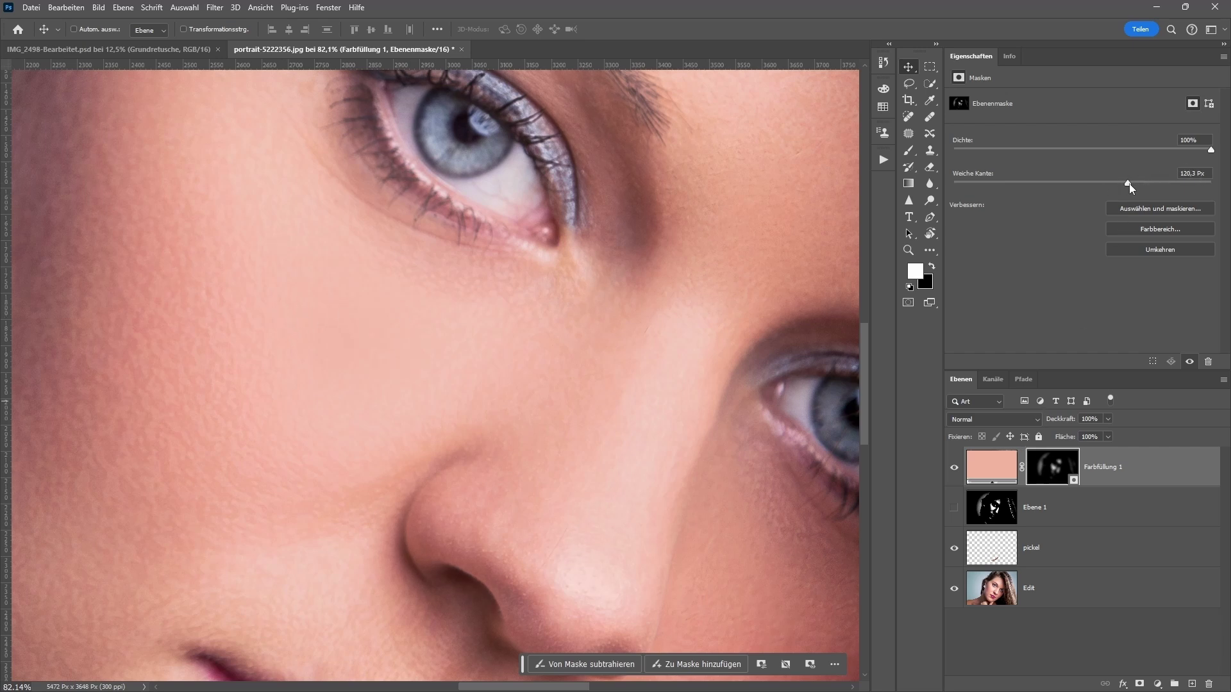
pyautogui.moveTo(1128, 183); pyautogui.dragTo(1016, 183)
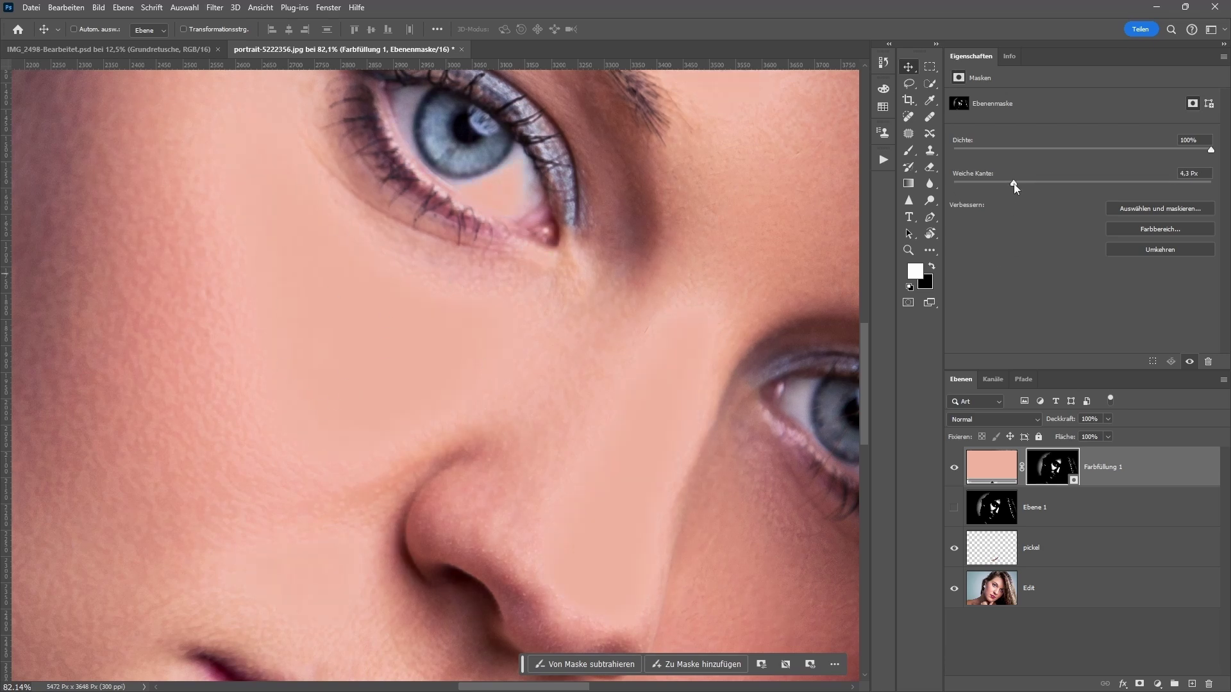
pyautogui.moveTo(1013, 184); pyautogui.dragTo(1123, 182)
pyautogui.moveTo(1130, 186); pyautogui.dragTo(1127, 184)
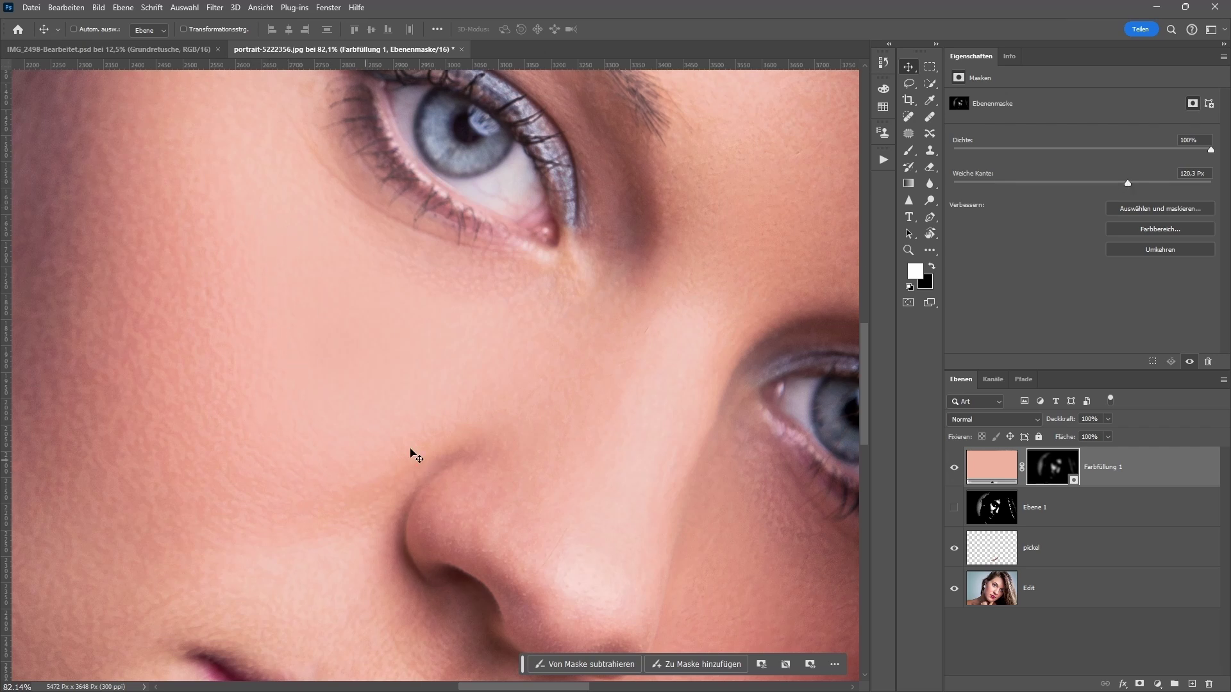
# Zoom out and hide the fill layer for a before/after comparison
pyautogui.scroll(-5, 293, 382)
pyautogui.scroll(-1, 294, 382)
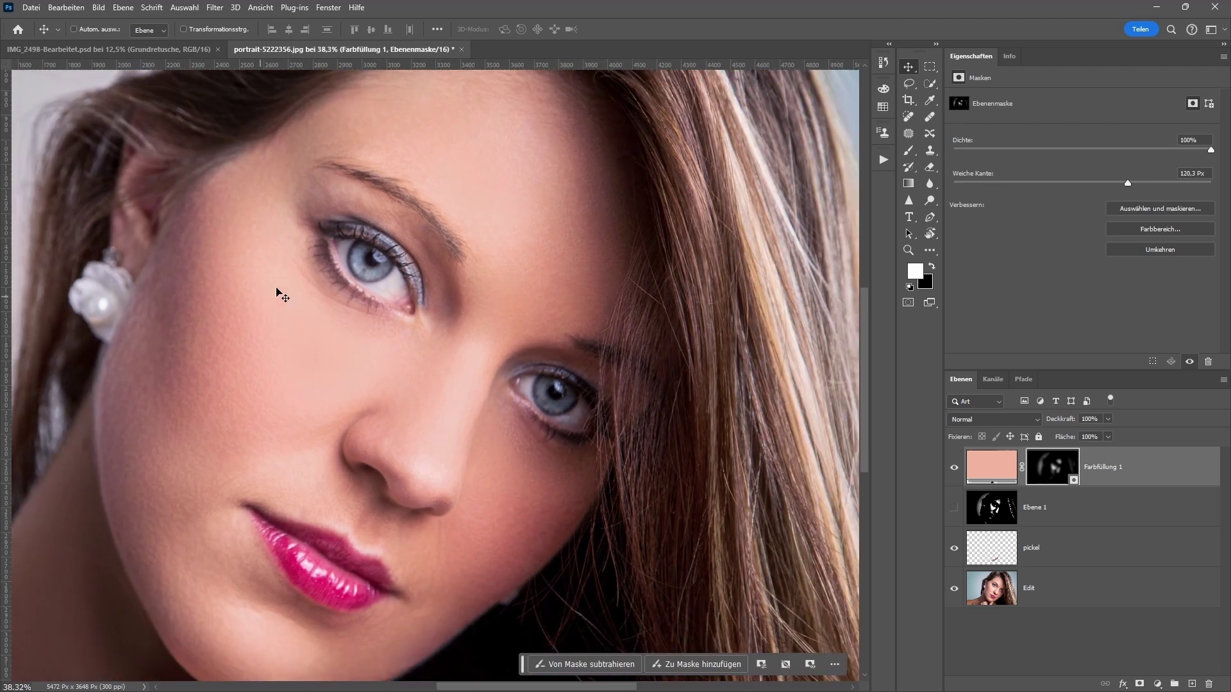
pyautogui.scroll(-1, 305, 343)
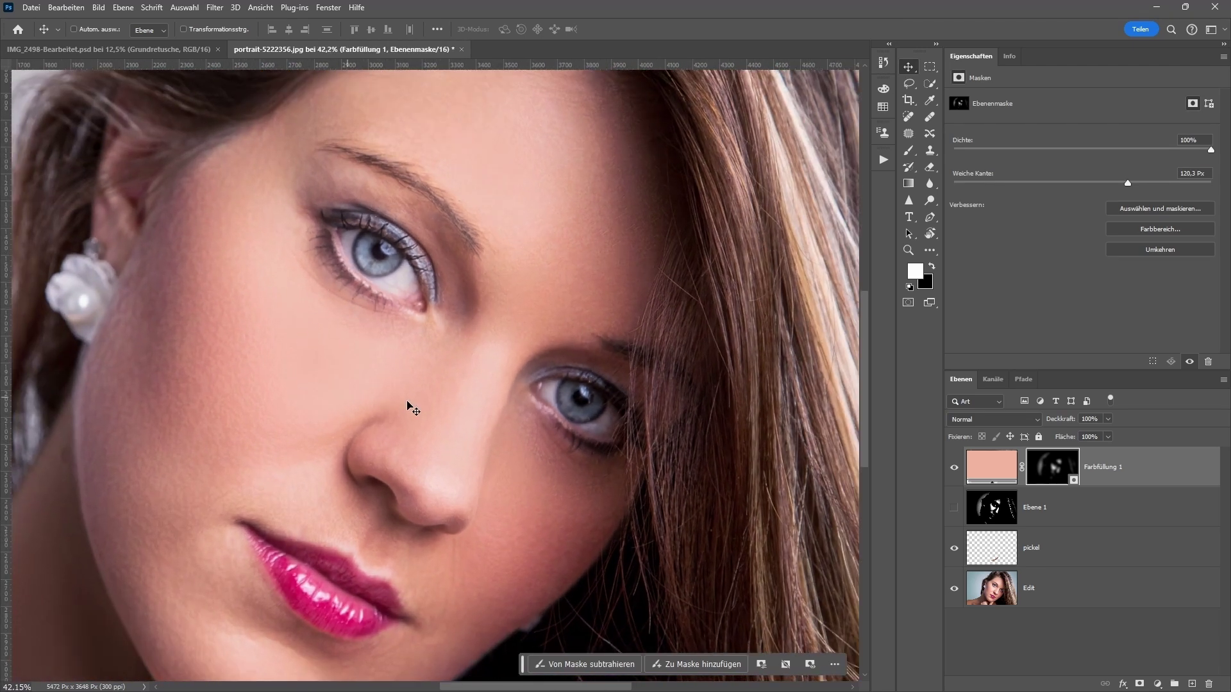
pyautogui.click(954, 468)
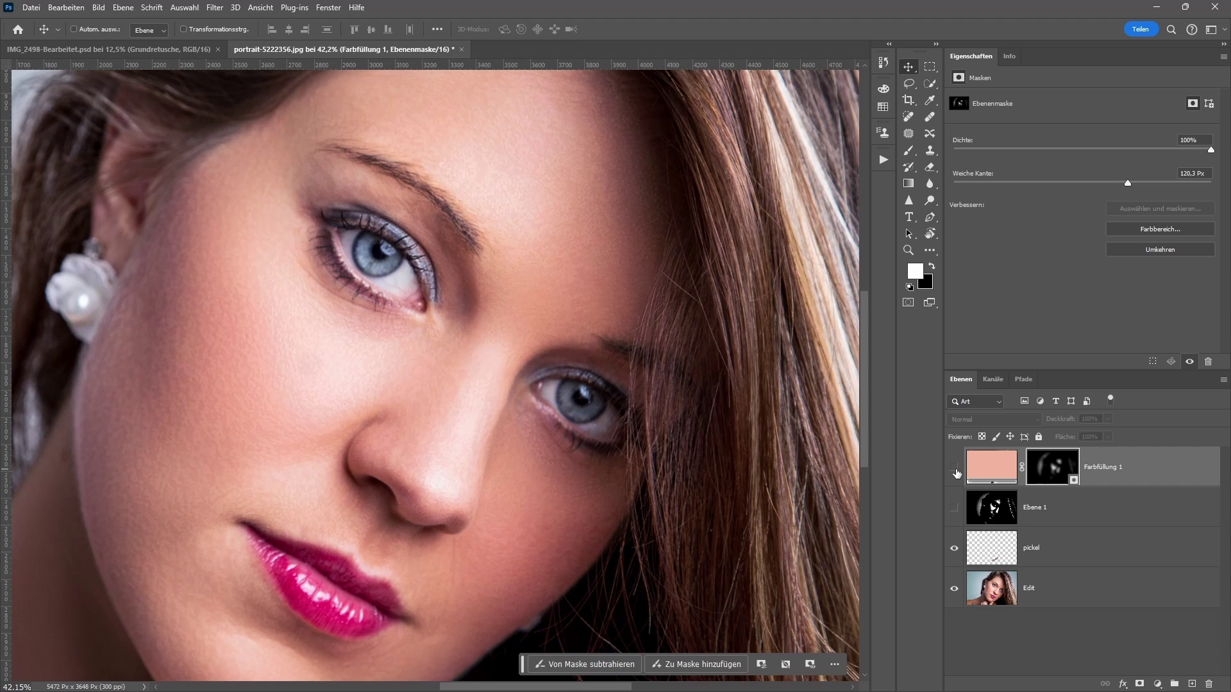
# Set up a black brush at 20% opacity, shrunk to about 99 px
pyautogui.click(955, 468)
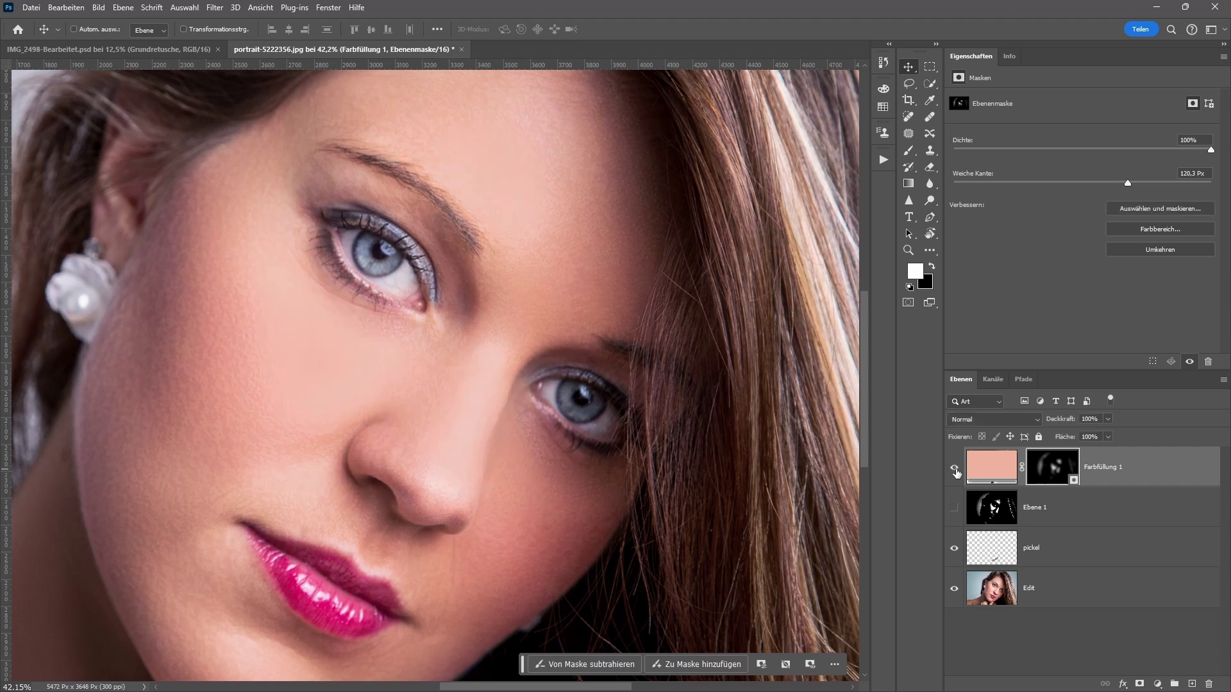
pyautogui.scroll(1, 308, 352)
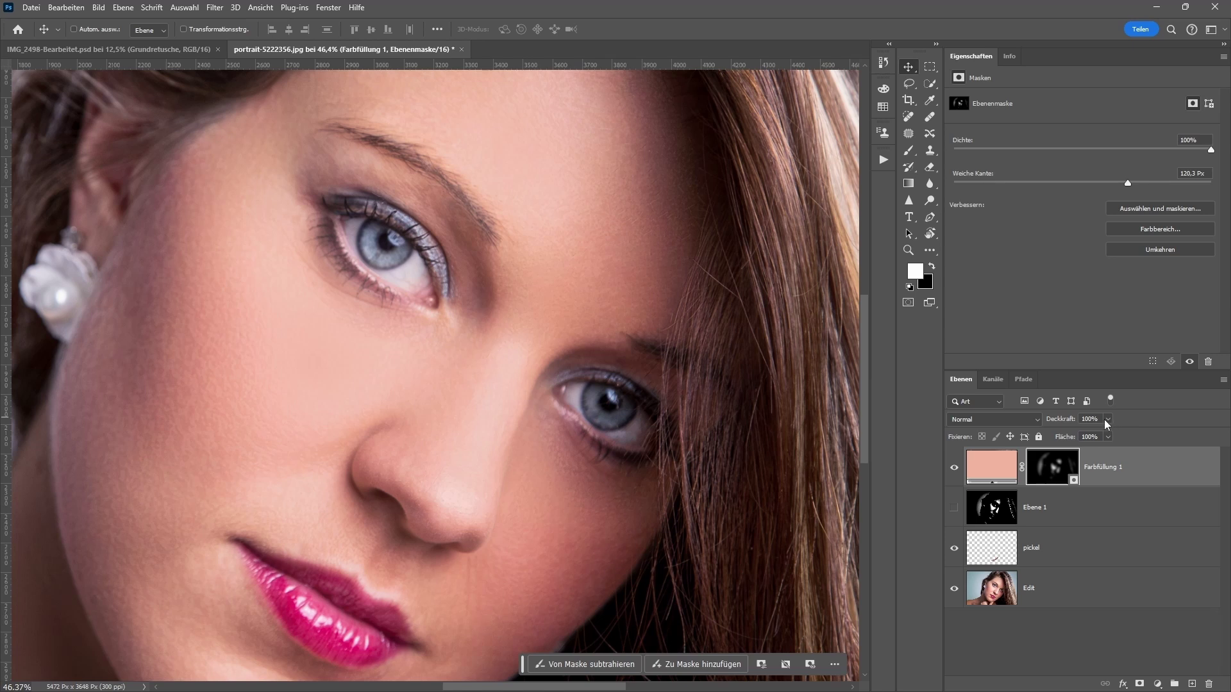
pyautogui.click(908, 151)
pyautogui.click(932, 267)
pyautogui.press('2')
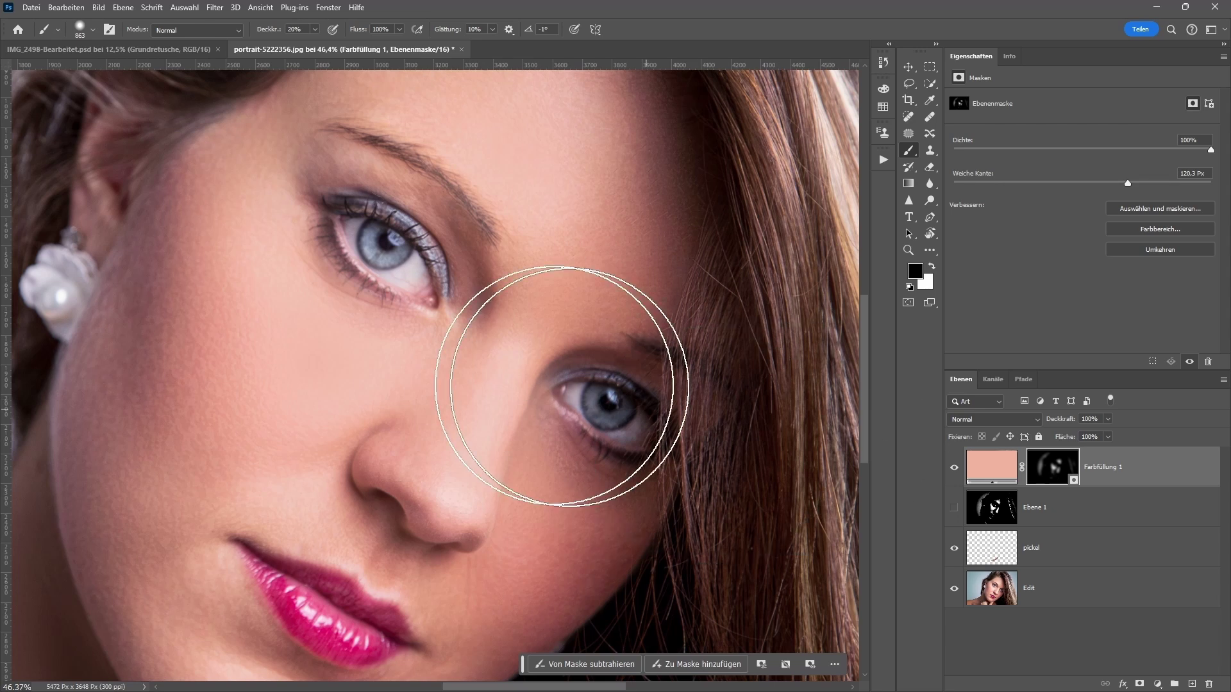
pyautogui.moveTo(714, 411); pyautogui.dragTo(699, 410)
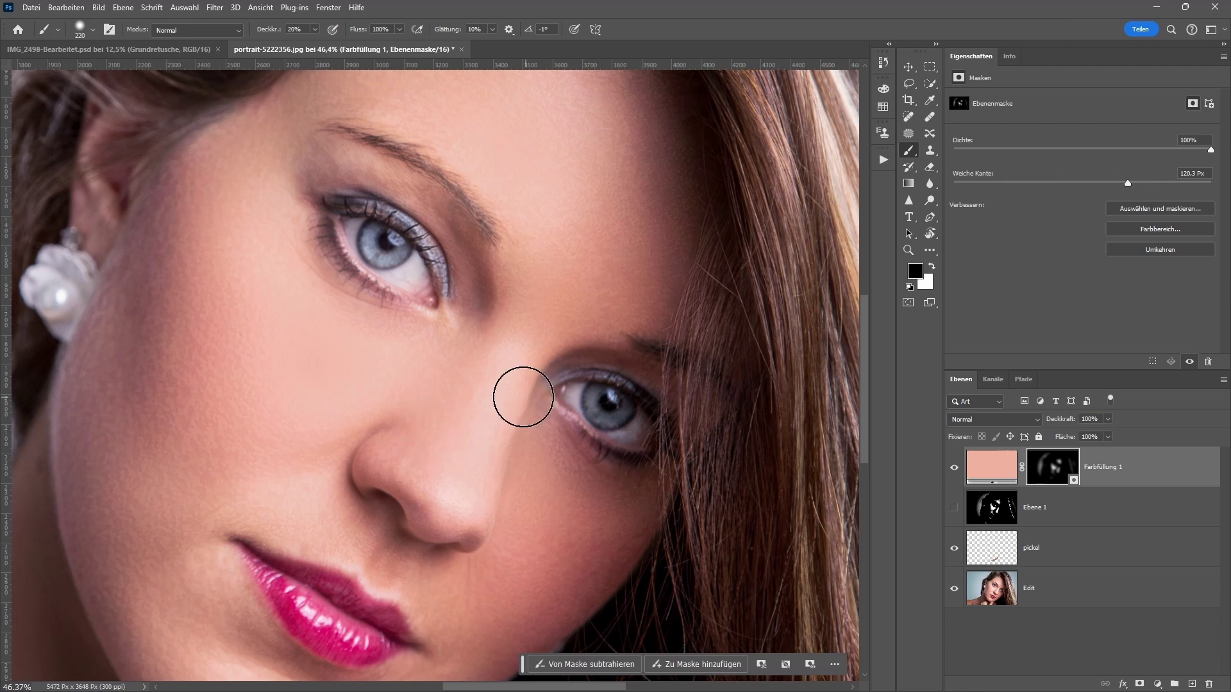
pyautogui.moveTo(484, 442); pyautogui.dragTo(468, 447)
# Review the fill colour, then move Farbfüllung 1 into a new layer group
pyautogui.doubleClick(990, 476)
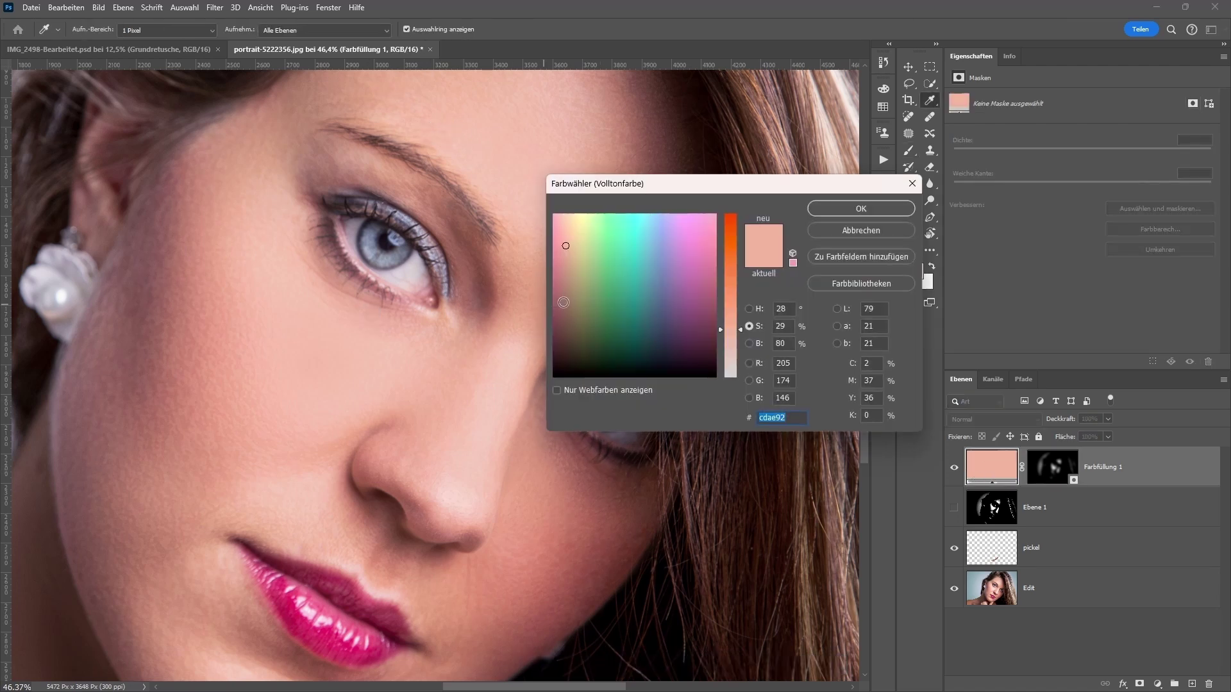
pyautogui.moveTo(558, 301)
pyautogui.mouseDown()
pyautogui.moveTo(653, 263)
pyautogui.moveTo(654, 336)
pyautogui.mouseUp()
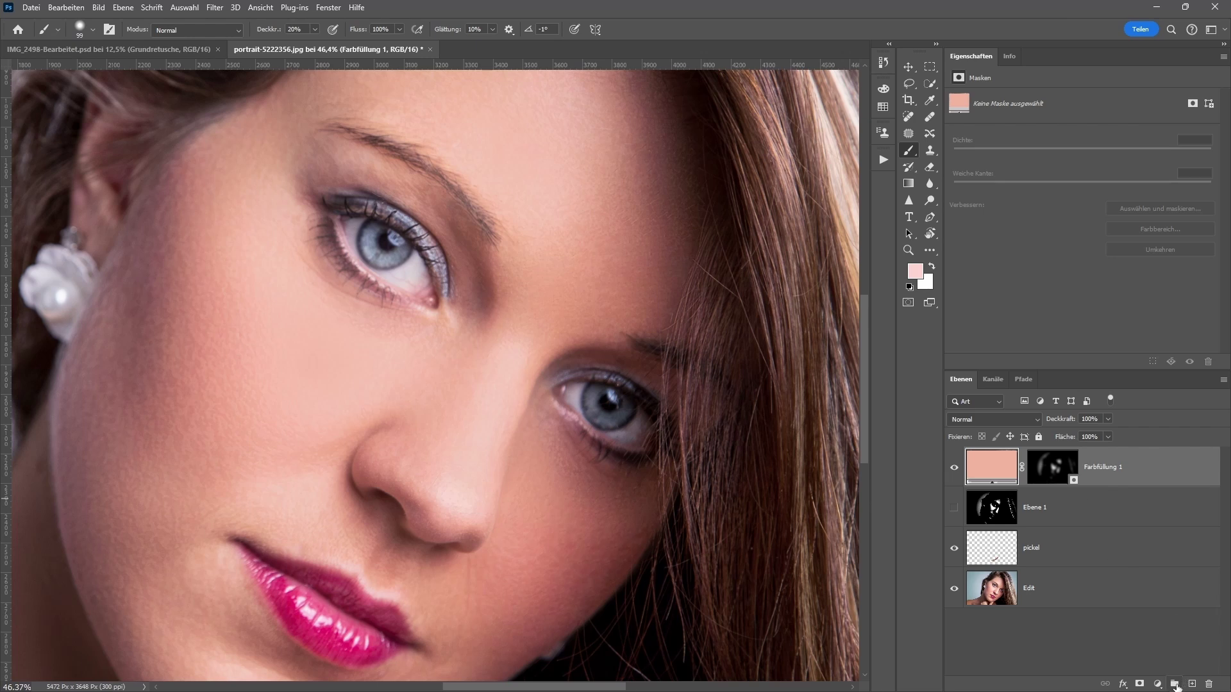
pyautogui.click(1176, 686)
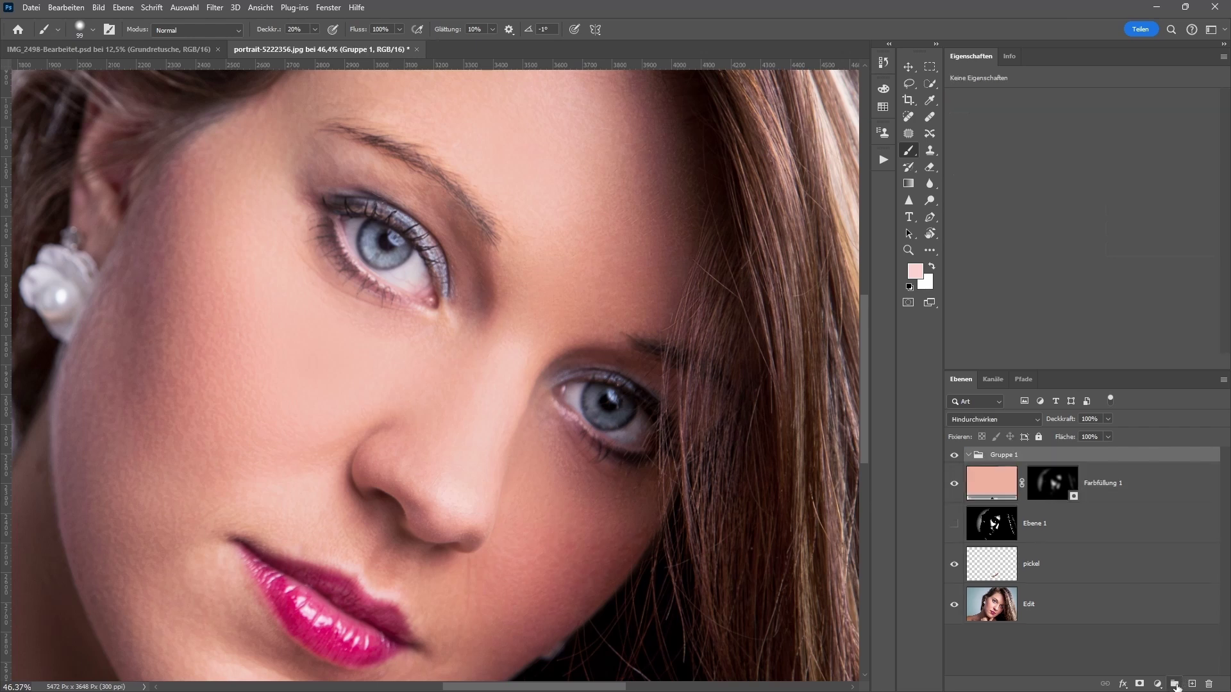
pyautogui.click(1100, 492)
pyautogui.moveTo(1101, 492); pyautogui.dragTo(1099, 459)
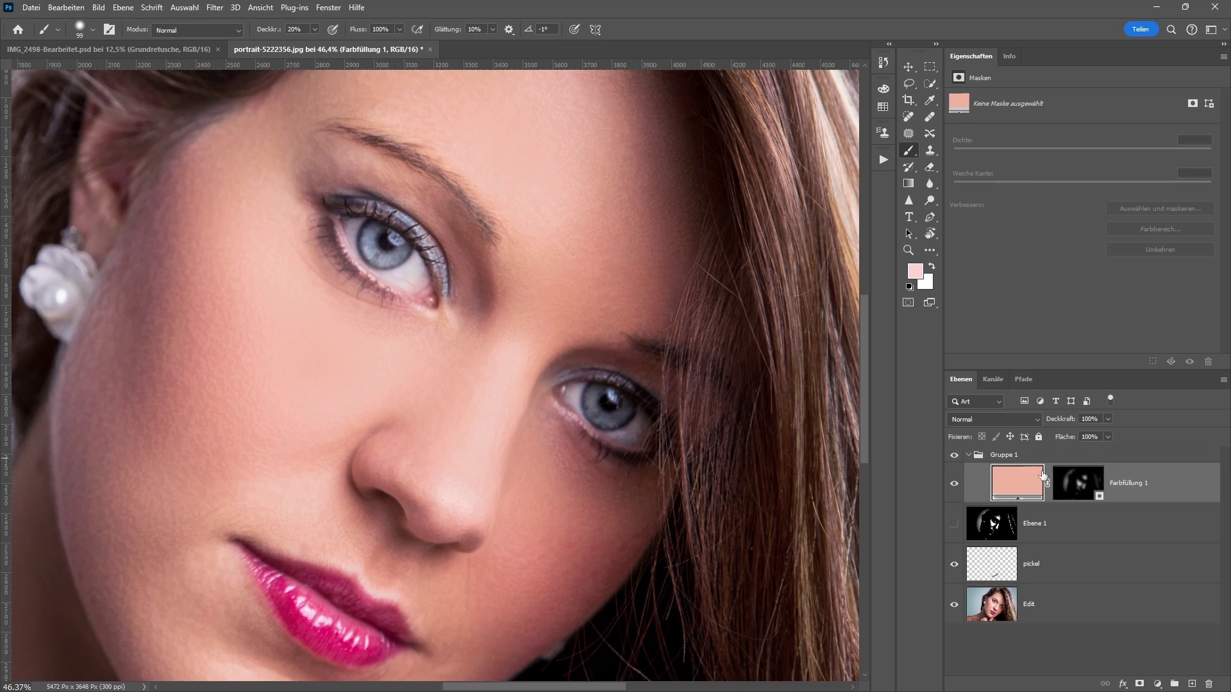
# Rename the group to Wange and toggle its visibility to compare
pyautogui.doubleClick(1012, 455)
pyautogui.write('Wange')
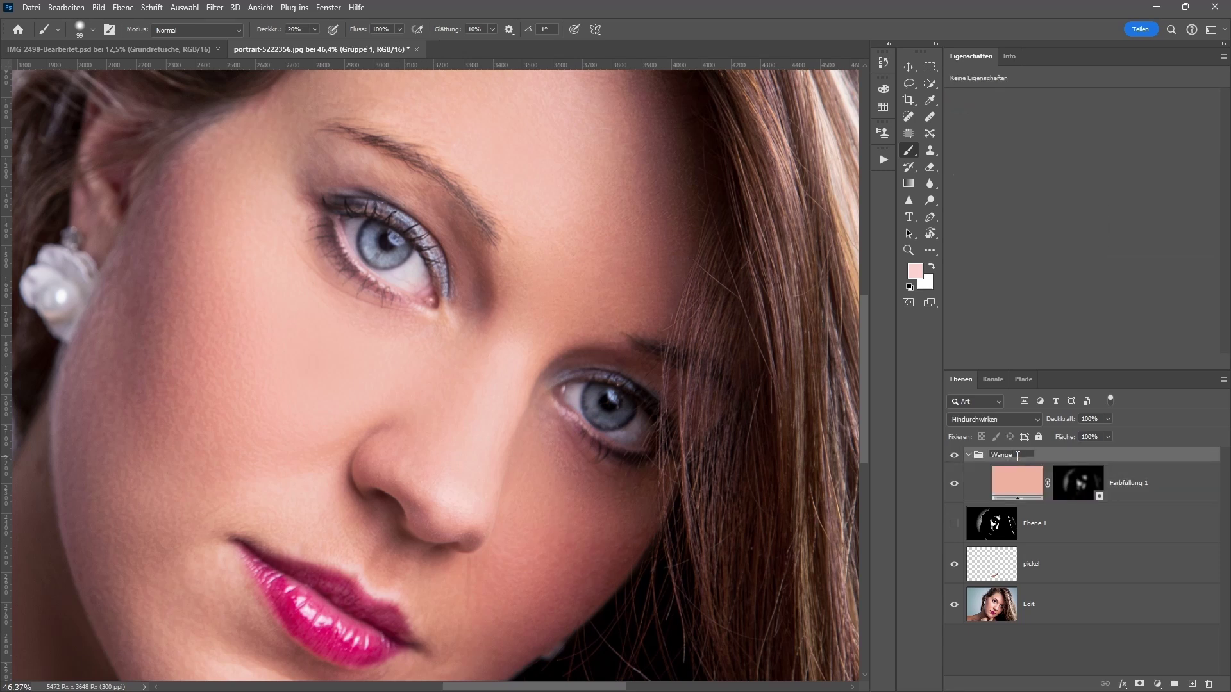
pyautogui.press('Return')
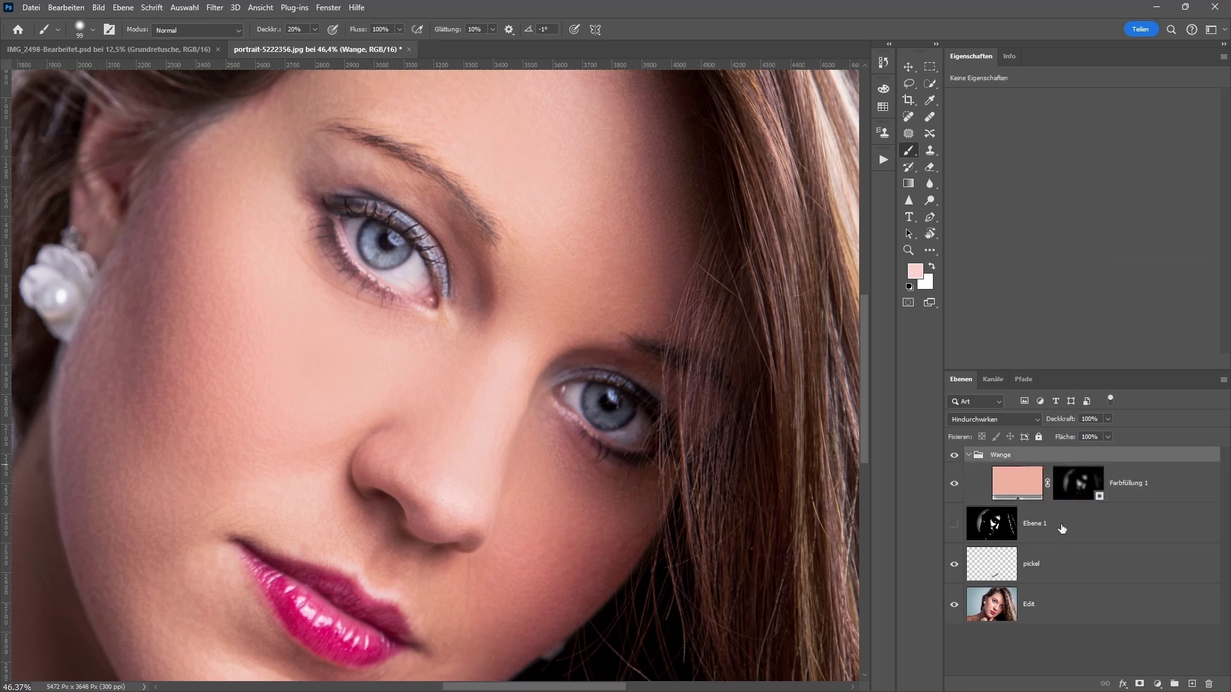
pyautogui.click(955, 456)
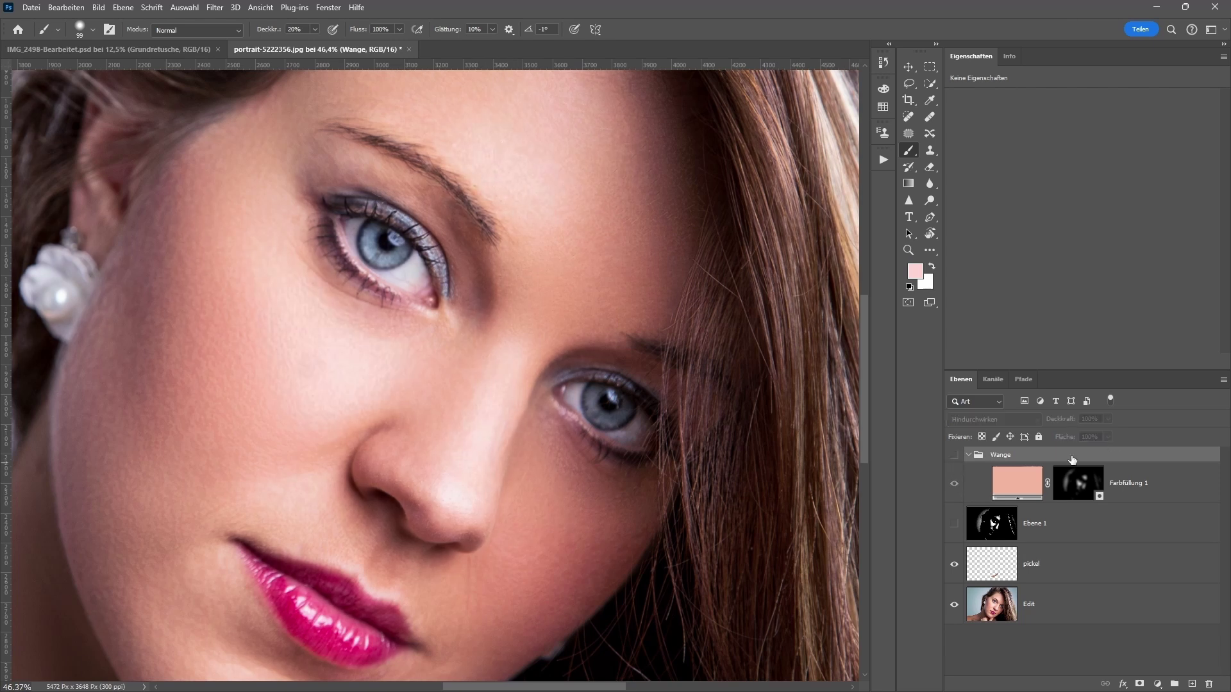
pyautogui.click(953, 456)
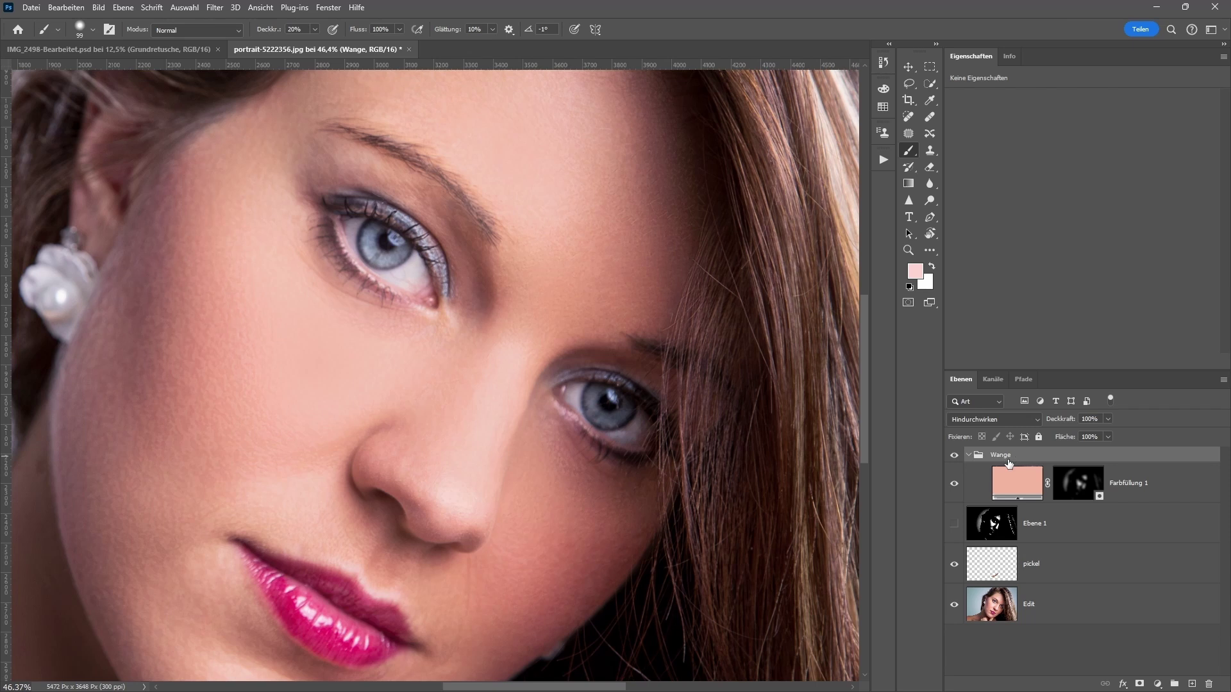
# Add a hide-all mask to Wange and paint the cheek in white at 100% brush opacity
pyautogui.keyDown('alt'); pyautogui.click(1140, 684); pyautogui.keyUp('alt')
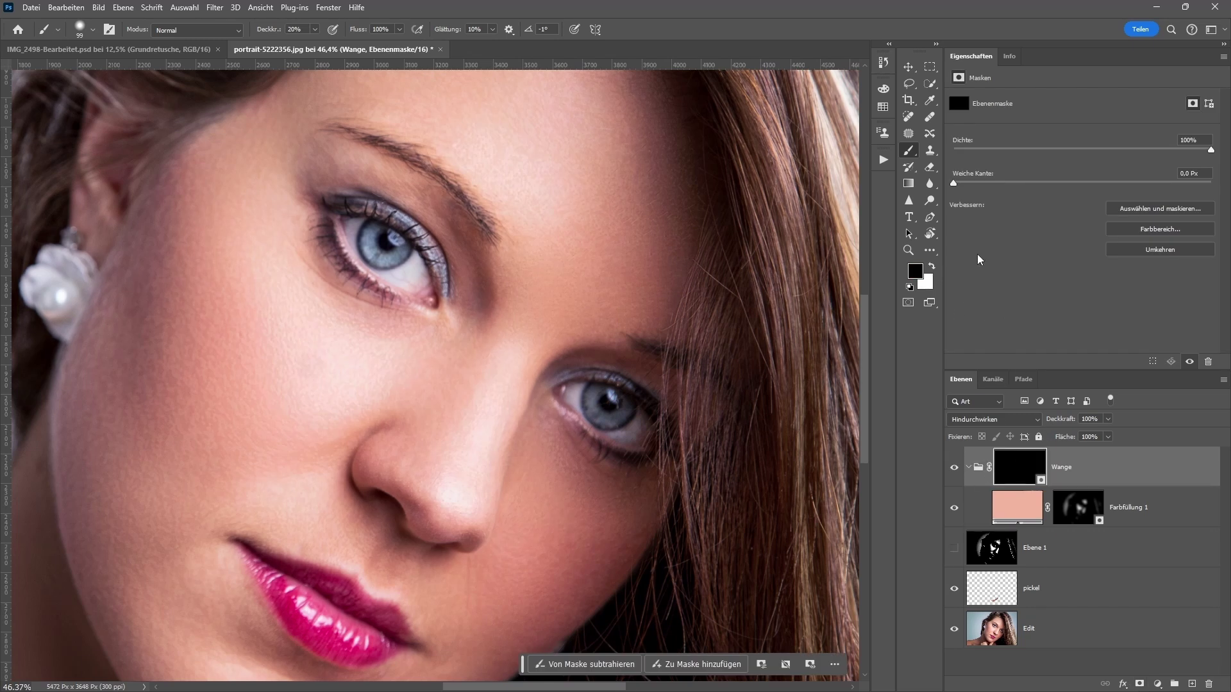
pyautogui.click(933, 266)
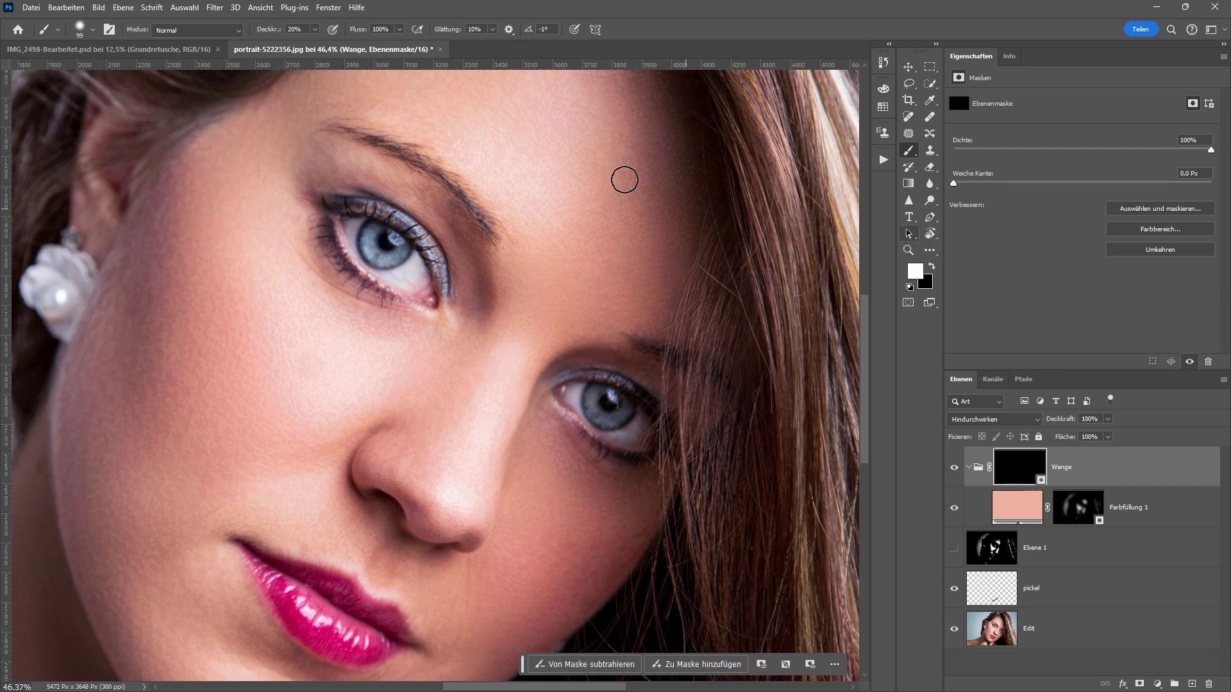
pyautogui.click(315, 30)
pyautogui.moveTo(315, 45); pyautogui.dragTo(366, 45)
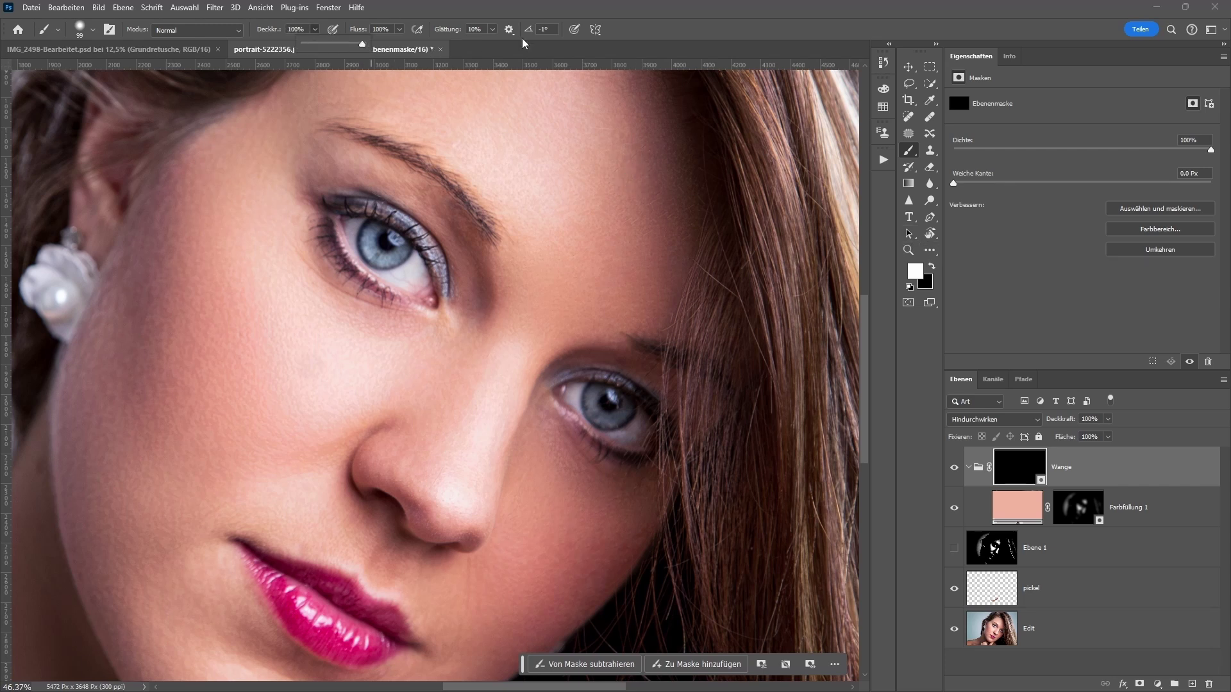
pyautogui.keyDown('alt'); pyautogui.rightClick(385, 314); pyautogui.keyUp('alt')
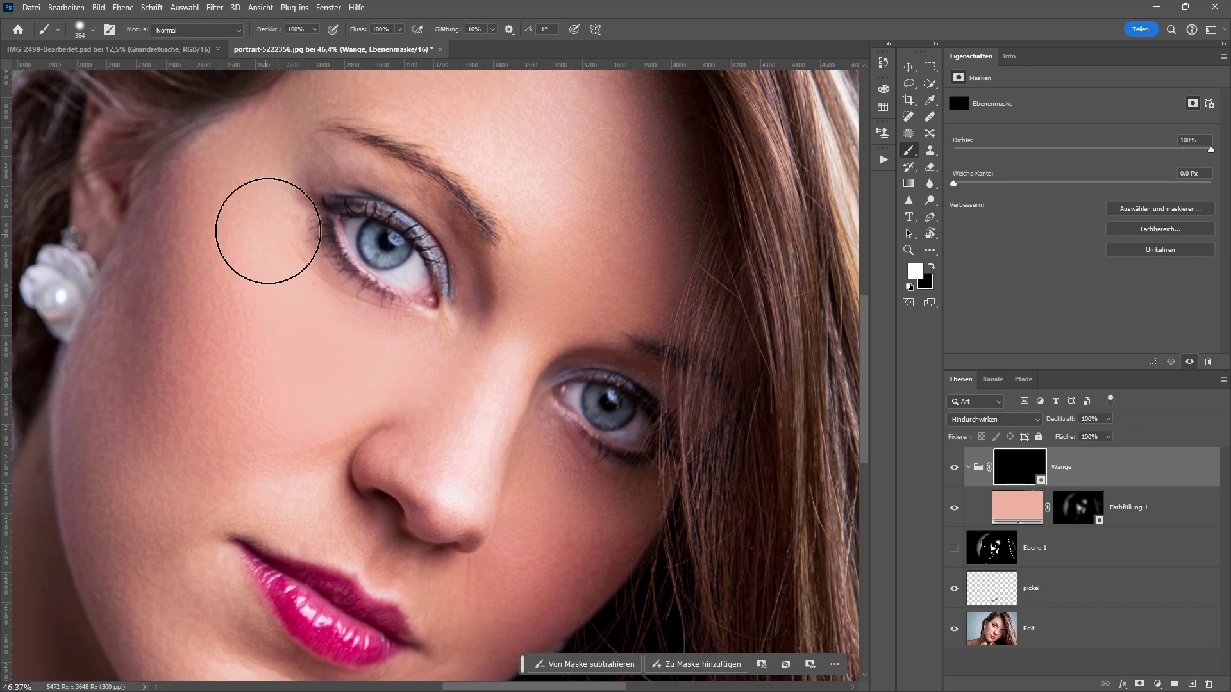
pyautogui.click(220, 337)
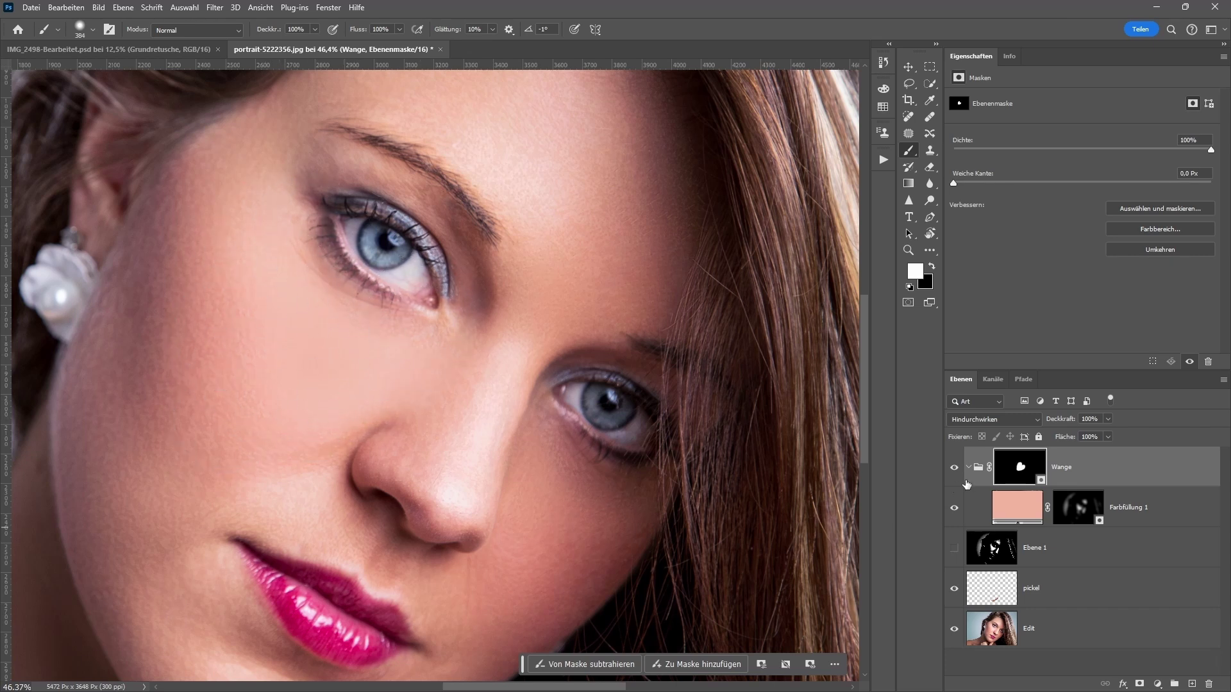
pyautogui.click(961, 469)
pyautogui.click(960, 470)
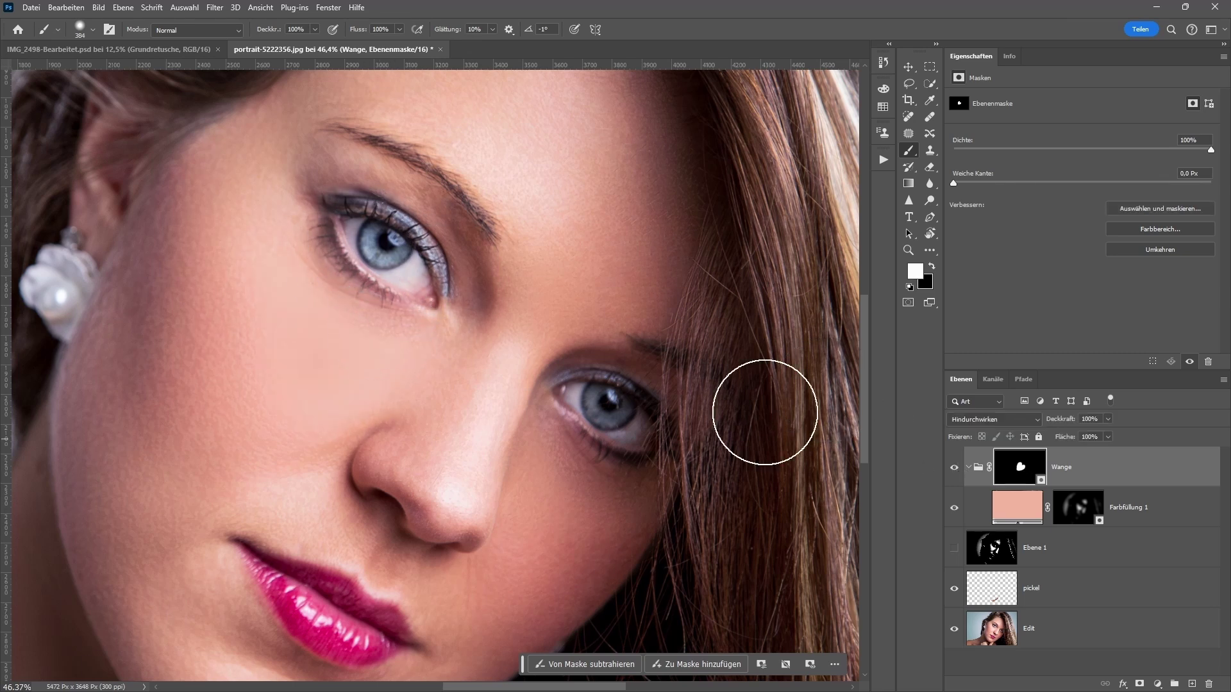
# Paint black with a smaller brush near the eye, compare the correction, and select Farbfüllung 1
pyautogui.moveTo(427, 251)
pyautogui.mouseDown()
pyautogui.moveTo(391, 251)
pyautogui.moveTo(353, 211)
pyautogui.moveTo(403, 286)
pyautogui.mouseUp()
pyautogui.press('x')
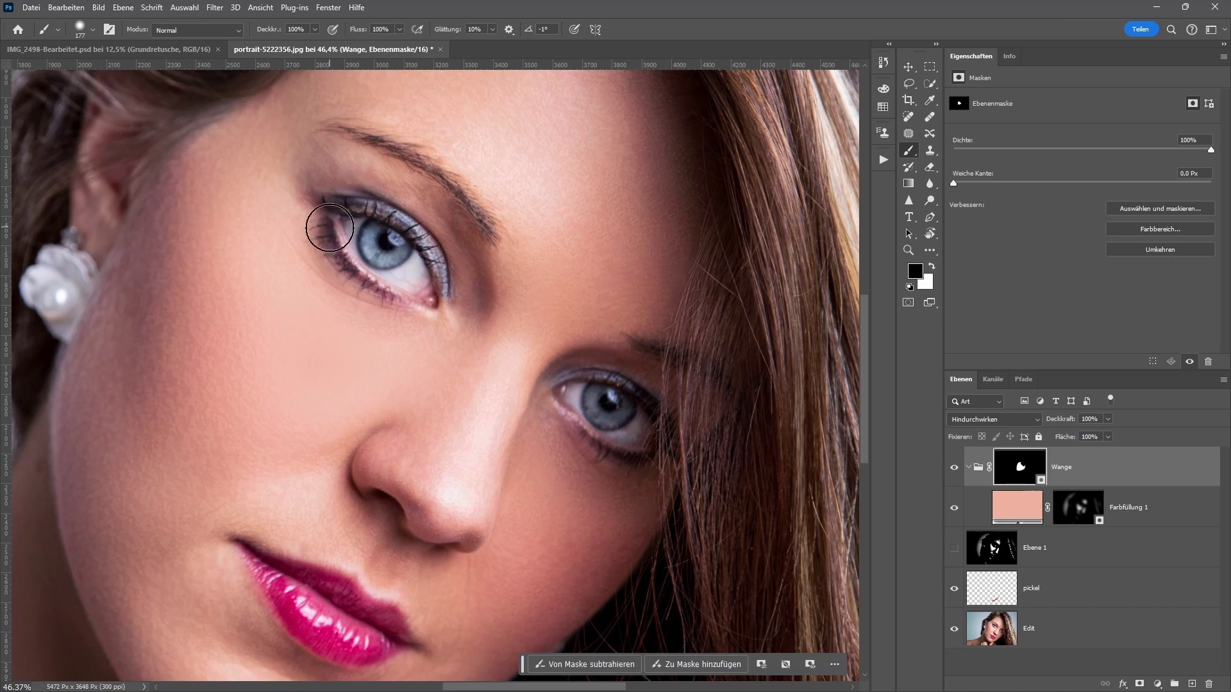
pyautogui.click(954, 470)
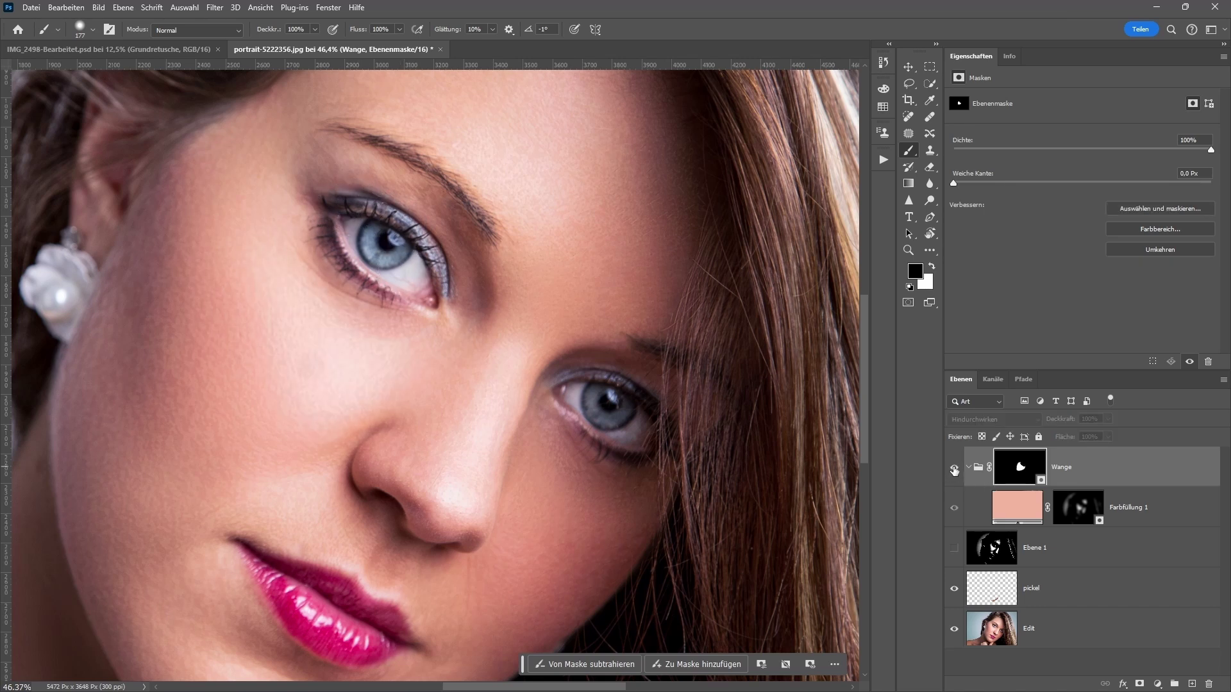
pyautogui.click(953, 470)
pyautogui.click(954, 470)
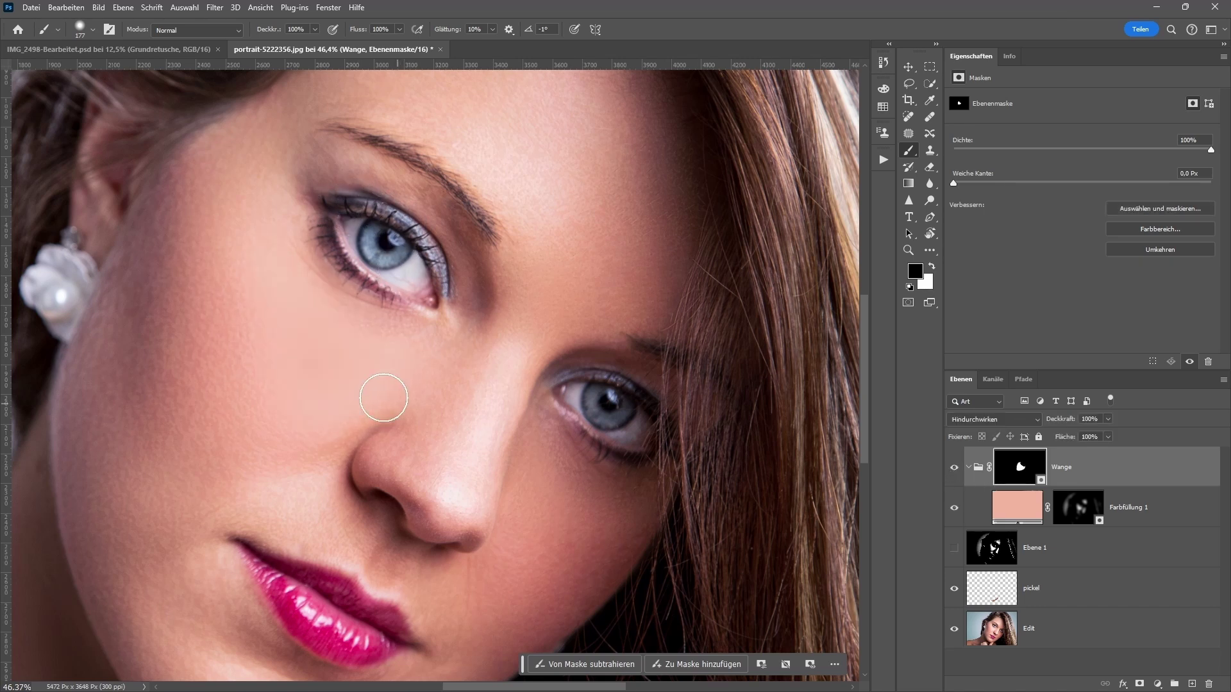
pyautogui.click(1033, 521)
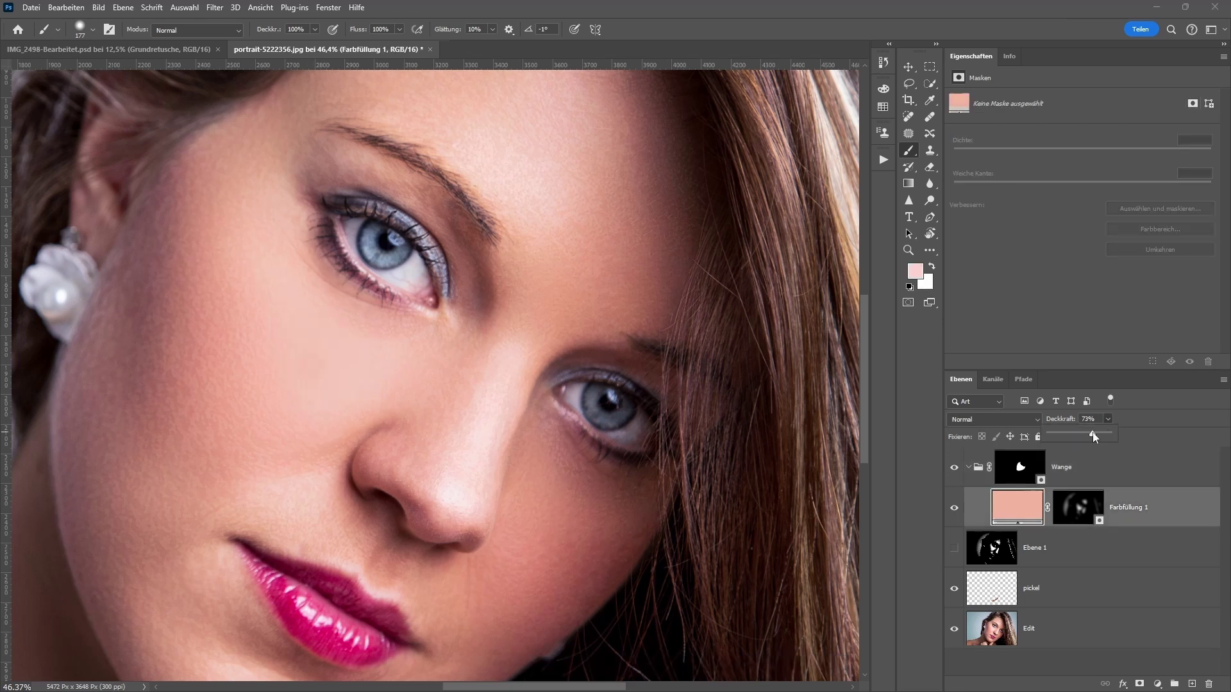
# Toggle the 73% cheek fill on and off to compare, then select the Wange group
pyautogui.click(955, 469)
pyautogui.click(955, 469)
pyautogui.scroll(-3, 385, 357)
pyautogui.scroll(-2, 297, 344)
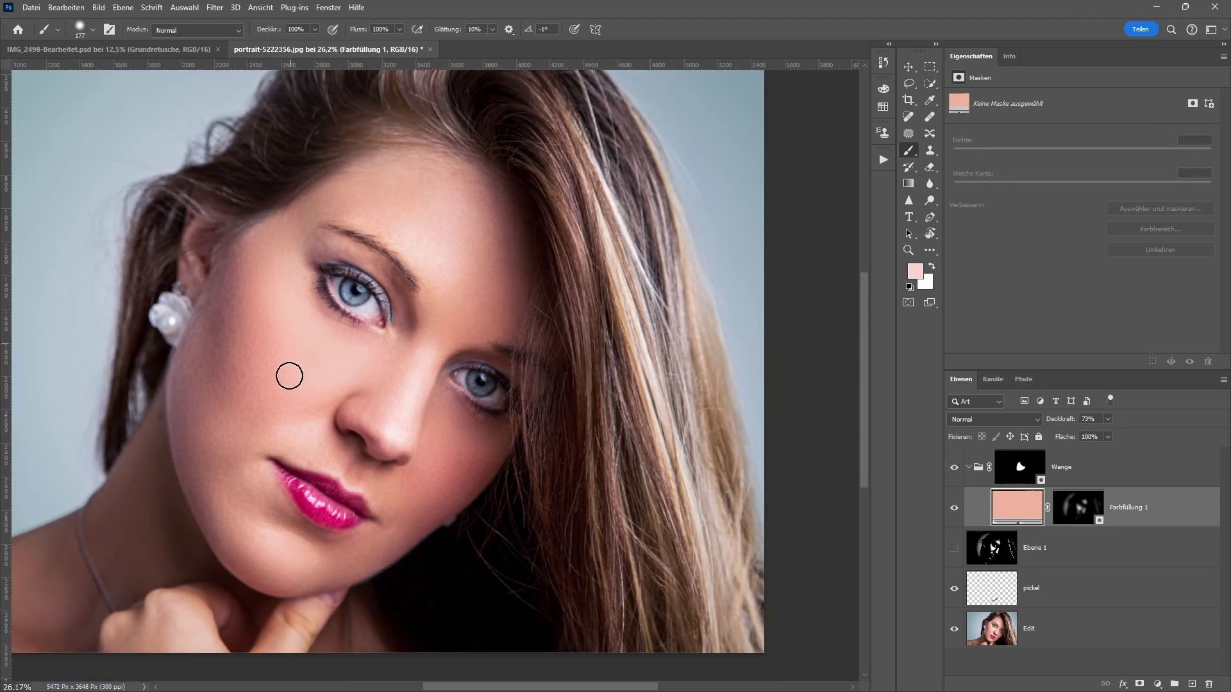
pyautogui.click(968, 468)
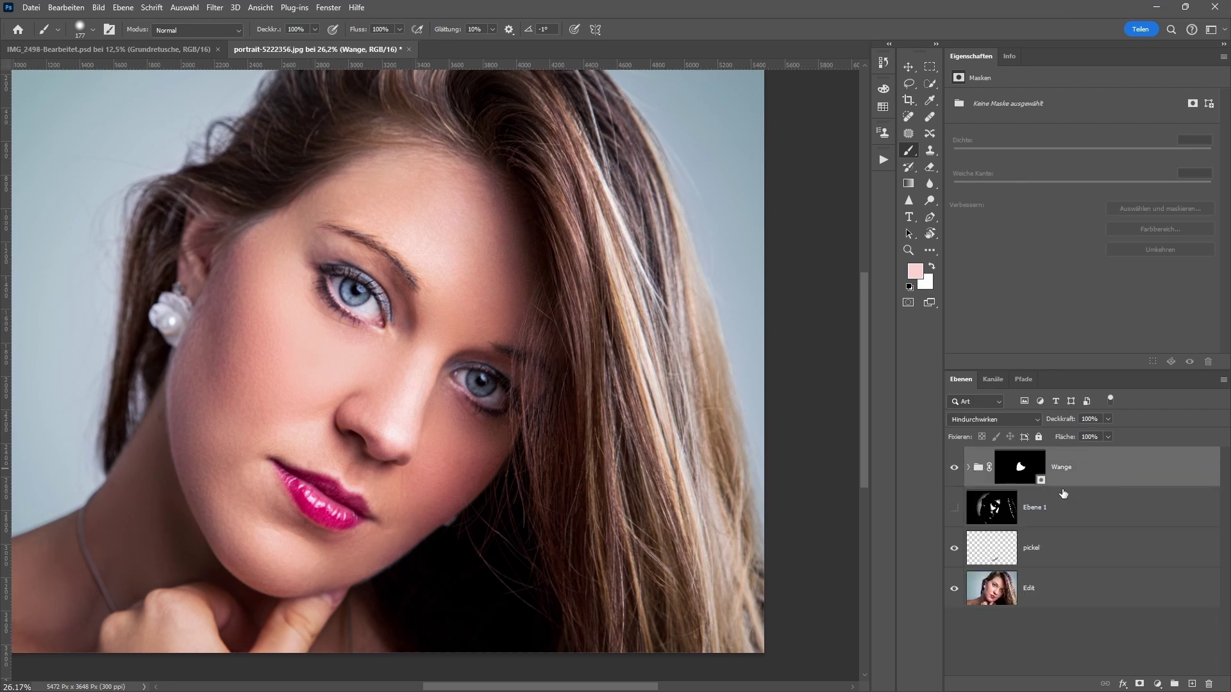
# Duplicate the Wange group and name the copy Stirn
pyautogui.hotkey('ctrl', 'j')
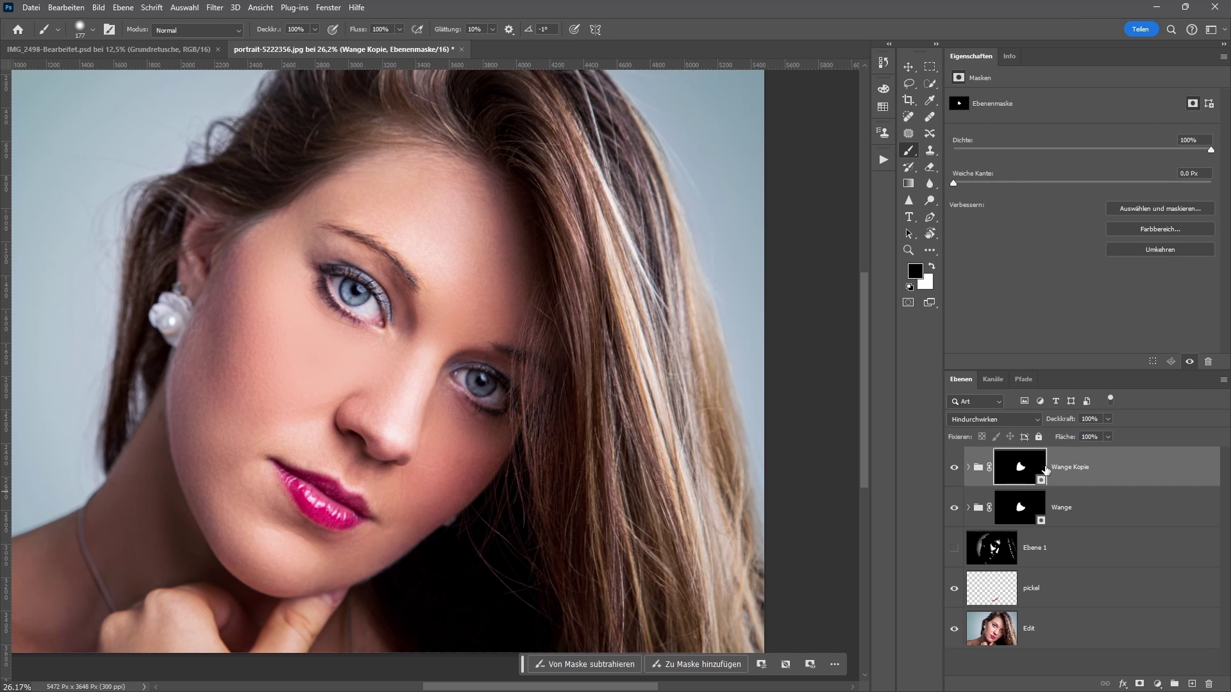
pyautogui.doubleClick(1069, 467)
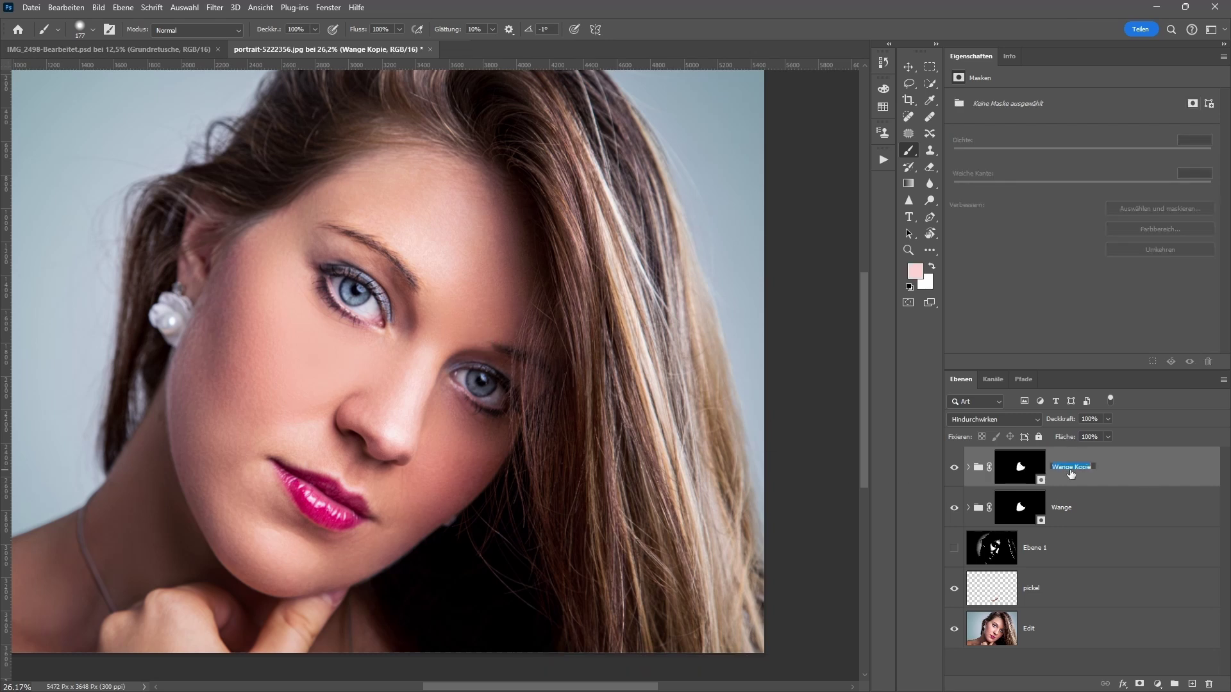
pyautogui.write('Stirn')
pyautogui.press('Return')
# Fill the Stirn mask black, paint white over the forehead, then black along the eyebrow
pyautogui.click(1030, 476)
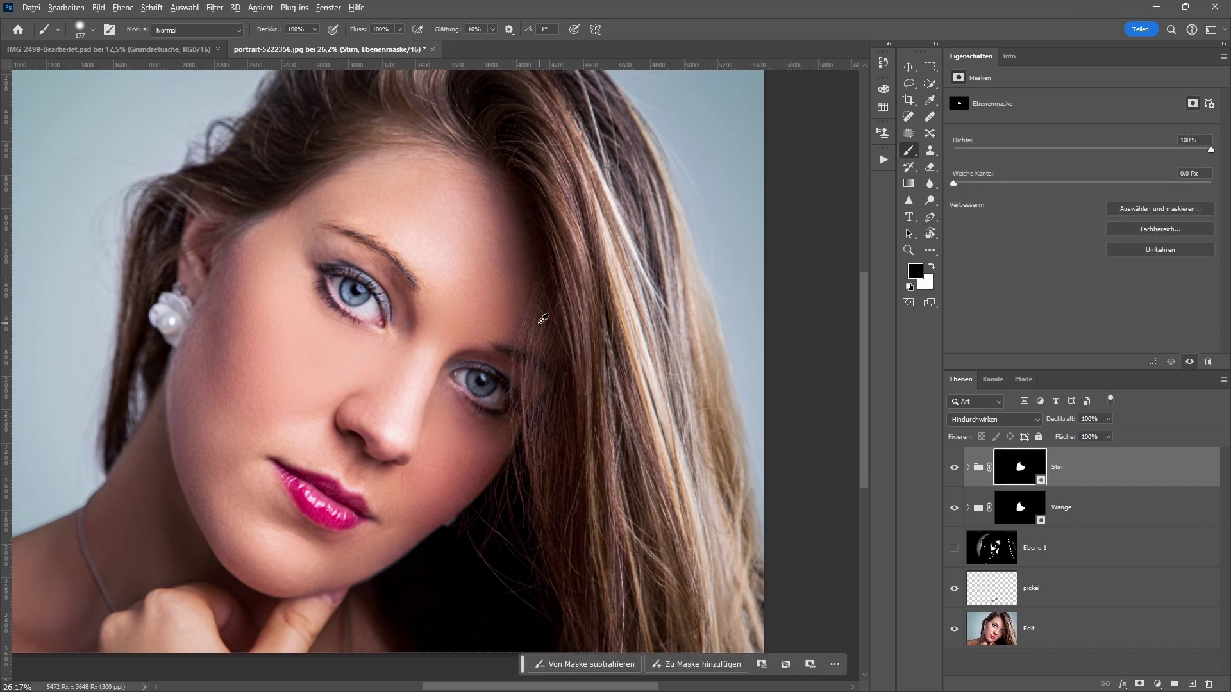
pyautogui.hotkey('alt', 'BackSpace')
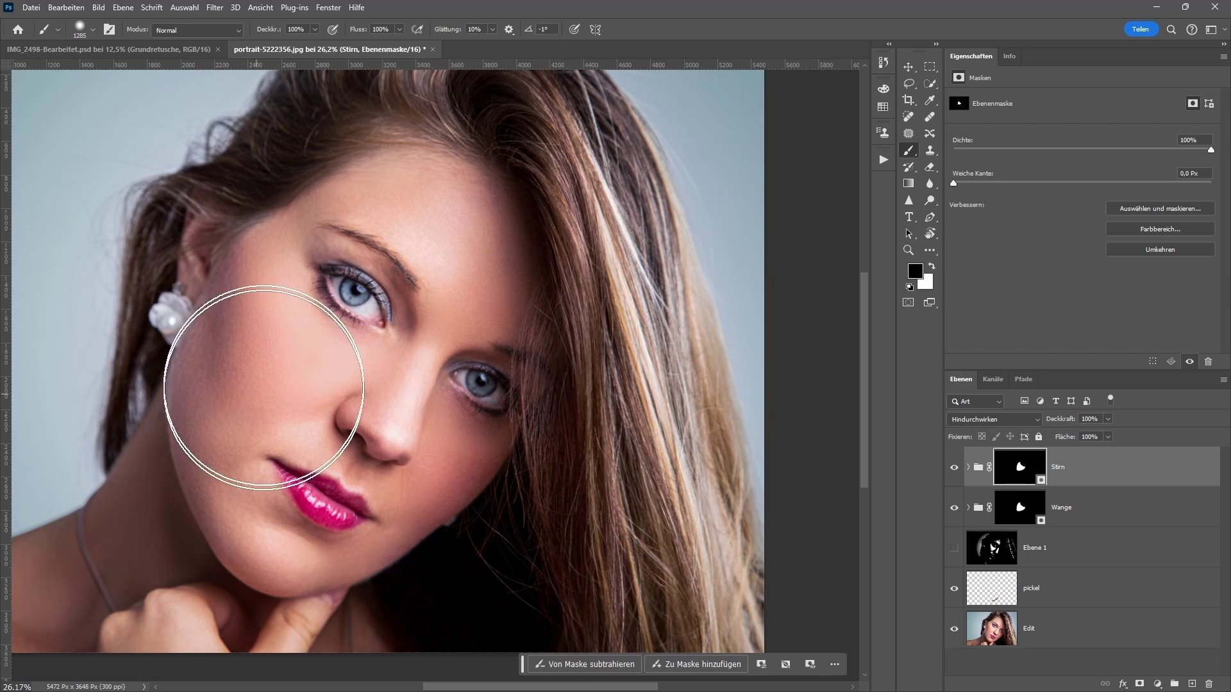
pyautogui.scroll(3, 443, 246)
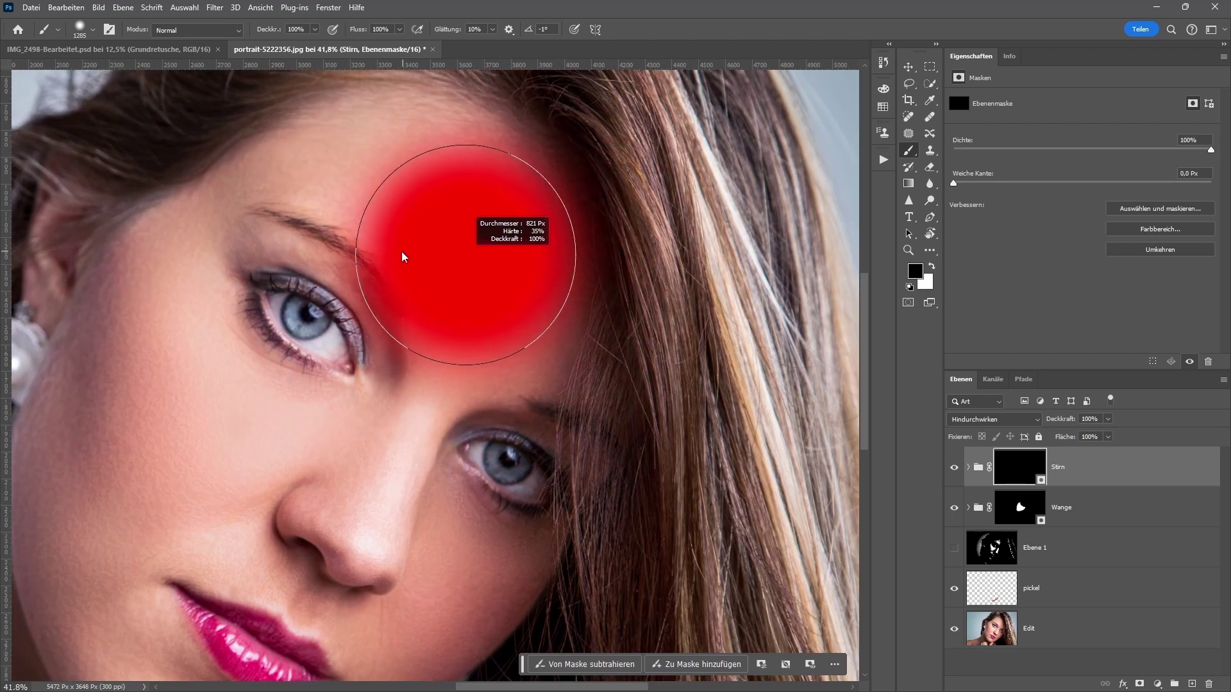
pyautogui.press('x')
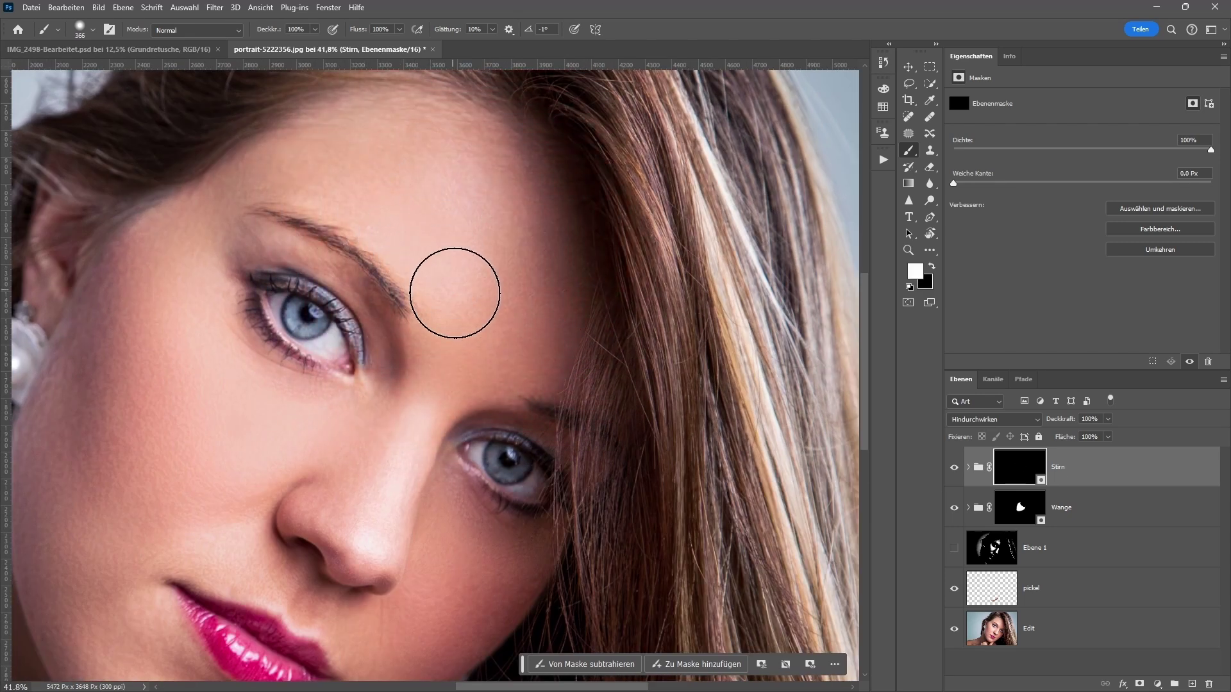
pyautogui.moveTo(379, 205); pyautogui.dragTo(518, 216)
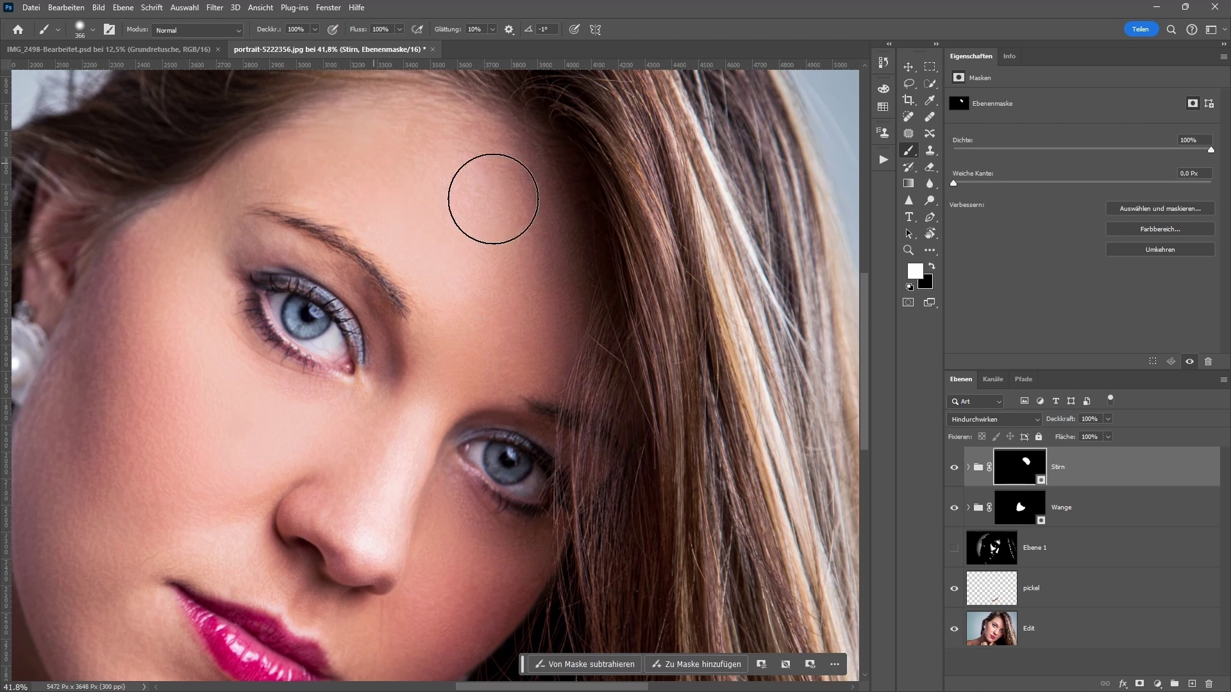
pyautogui.moveTo(379, 259); pyautogui.dragTo(333, 260)
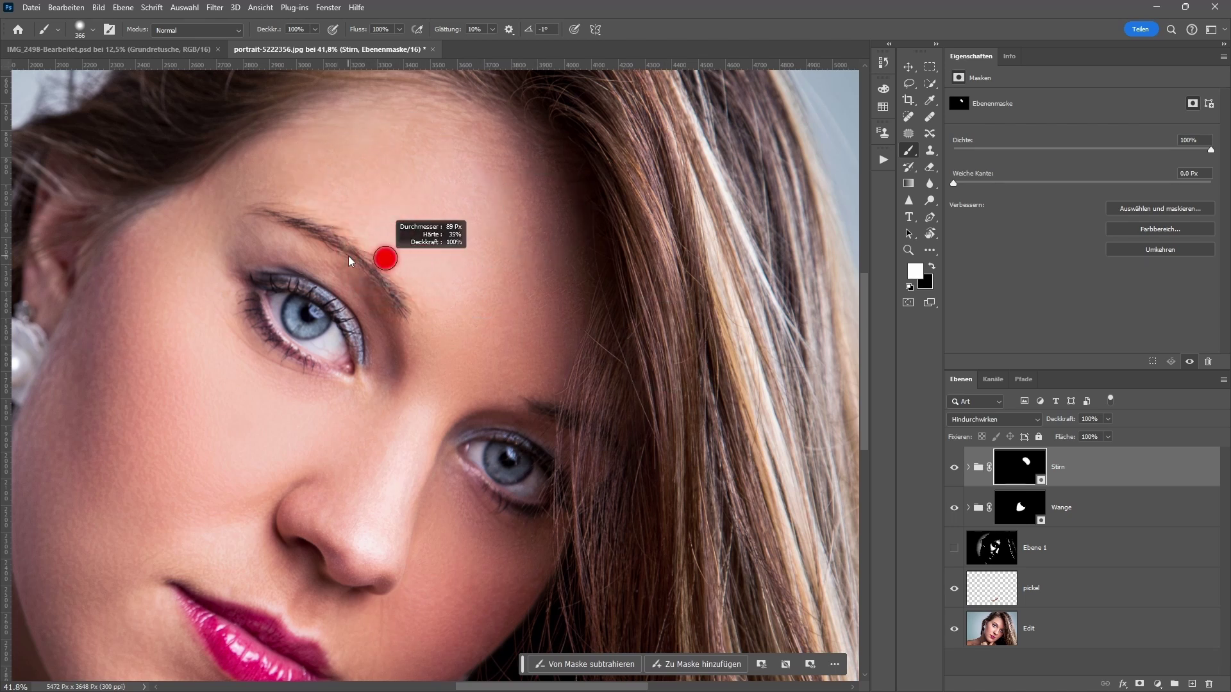
pyautogui.press('x')
pyautogui.moveTo(404, 310); pyautogui.dragTo(258, 211)
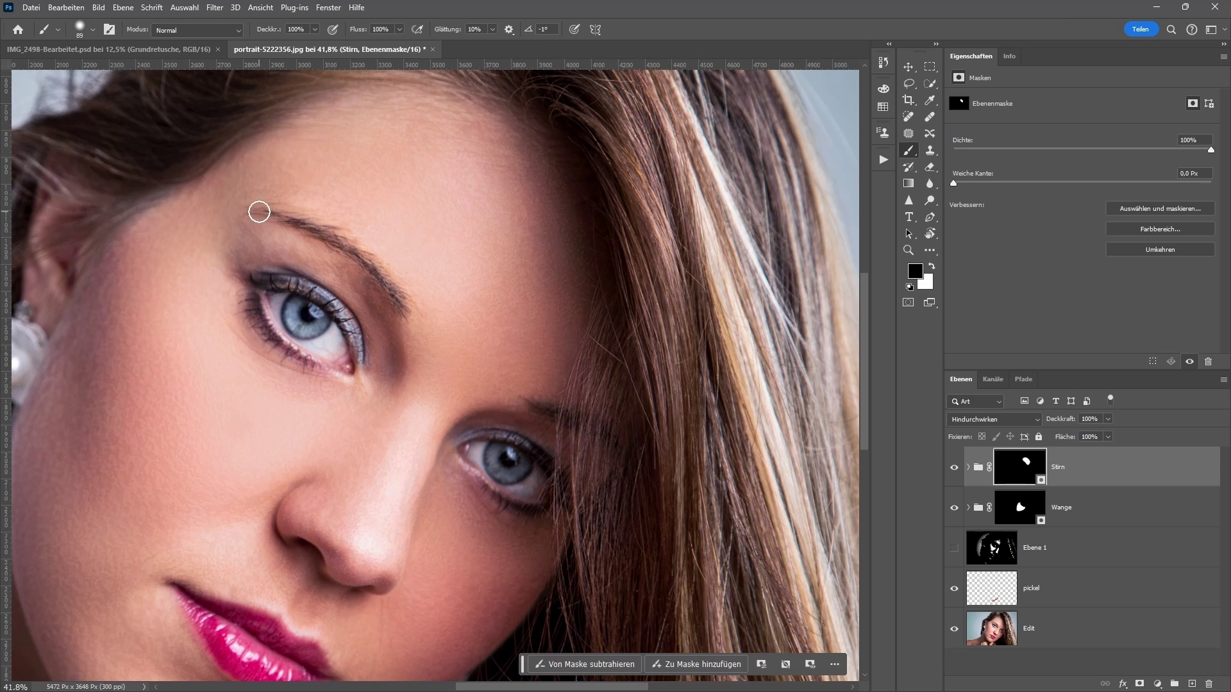
pyautogui.click(967, 472)
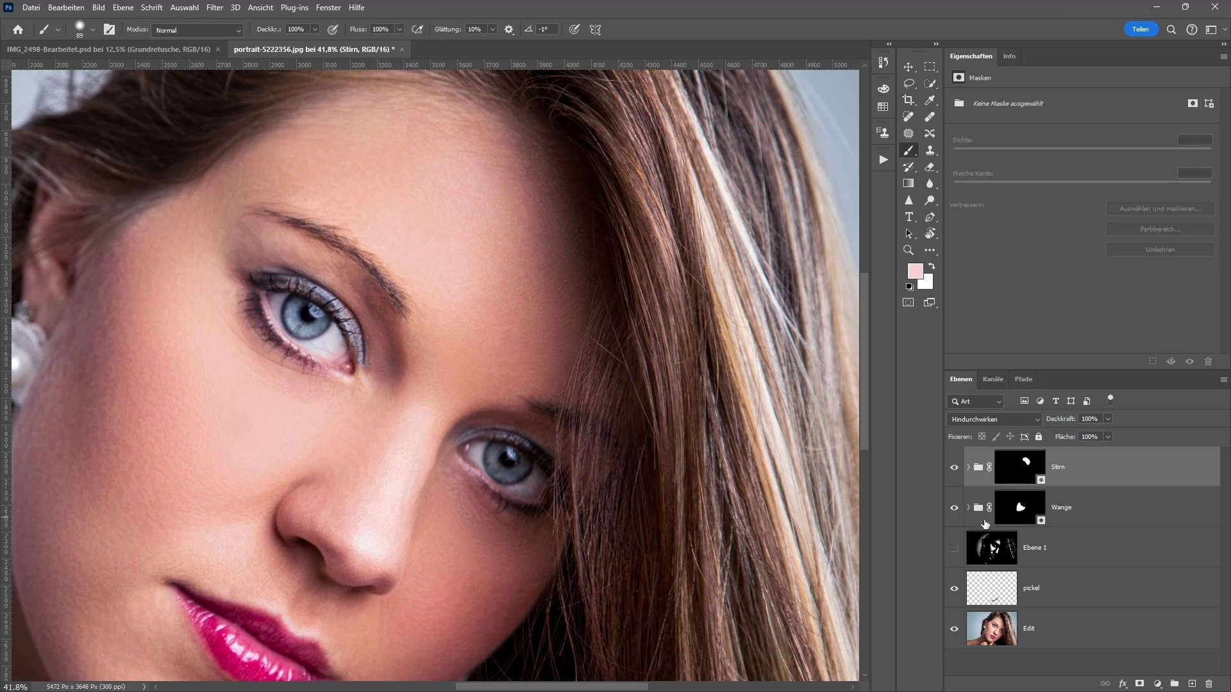
# Sample forehead skin tones as the colour of Stirn's Farbfüllung 1 fill layer
pyautogui.click(969, 470)
pyautogui.doubleClick(1018, 511)
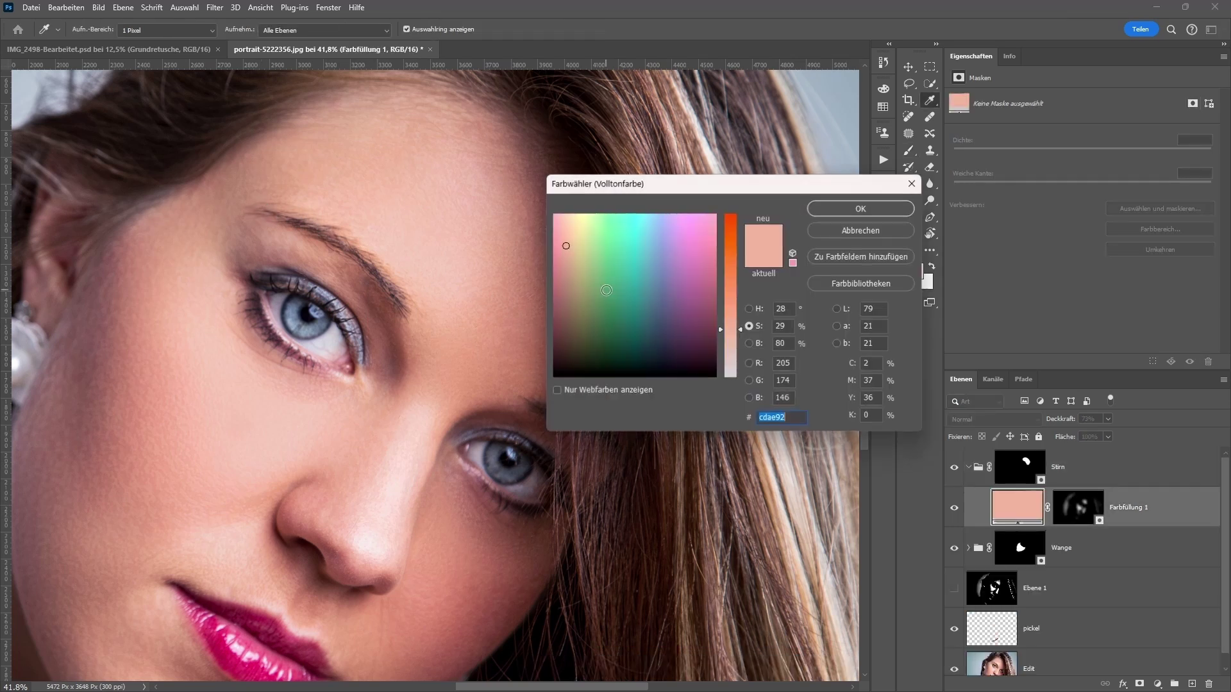
pyautogui.click(369, 173)
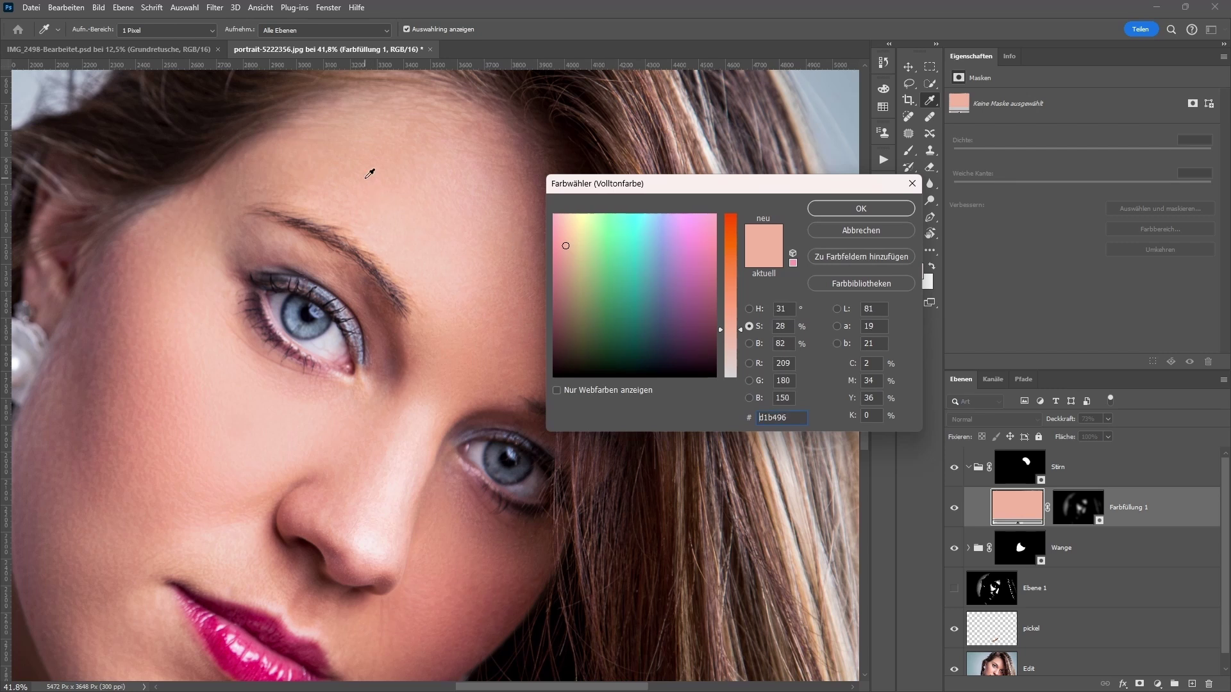
pyautogui.click(391, 162)
pyautogui.click(365, 146)
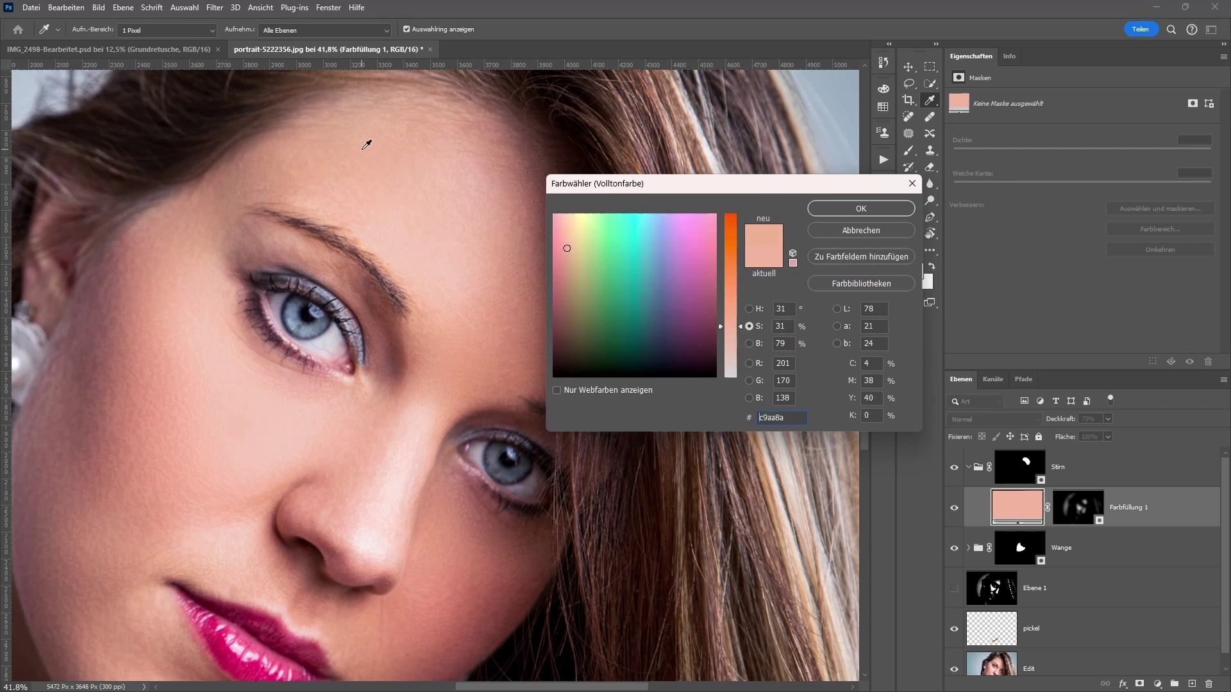
pyautogui.click(851, 212)
# Set the forehead fill colour to e1b385, with saturation raised to 41%
pyautogui.click(658, 278)
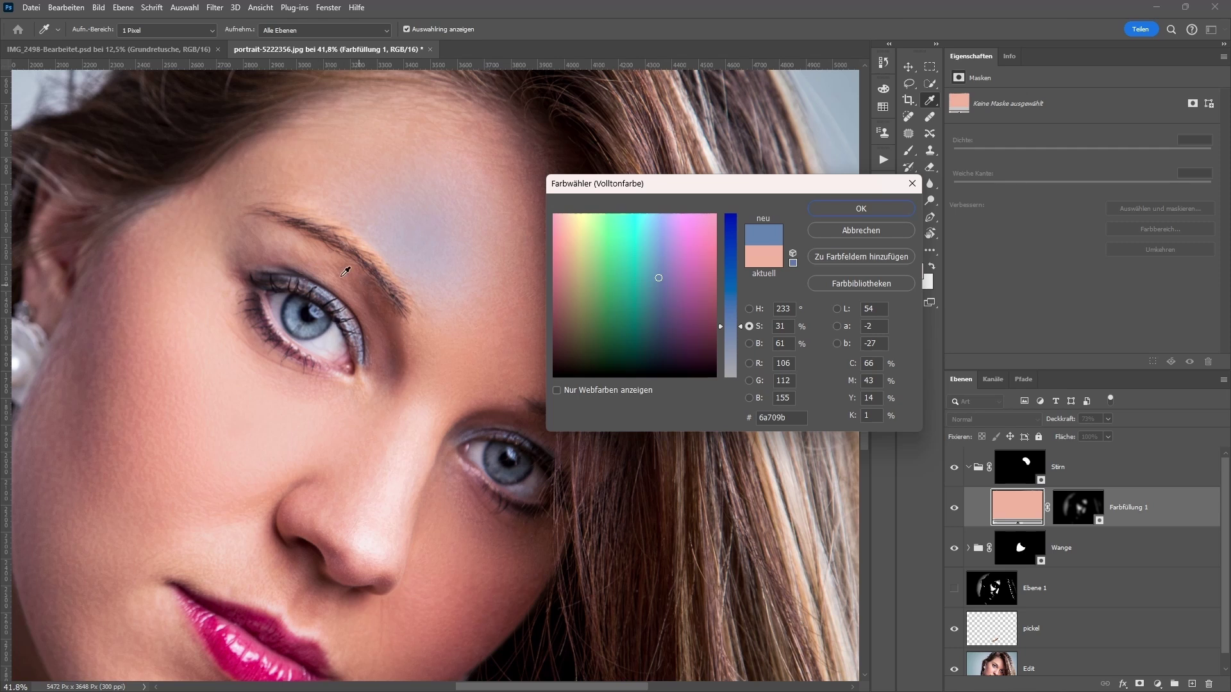
pyautogui.click(872, 233)
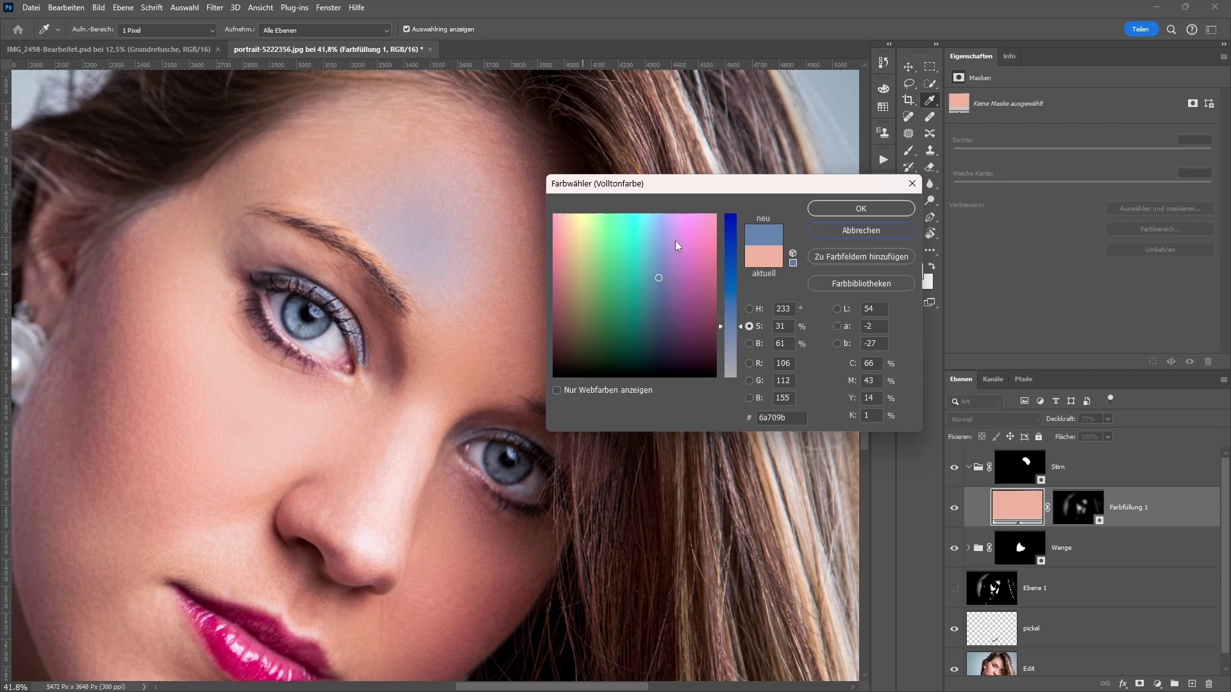
pyautogui.click(363, 216)
pyautogui.click(366, 213)
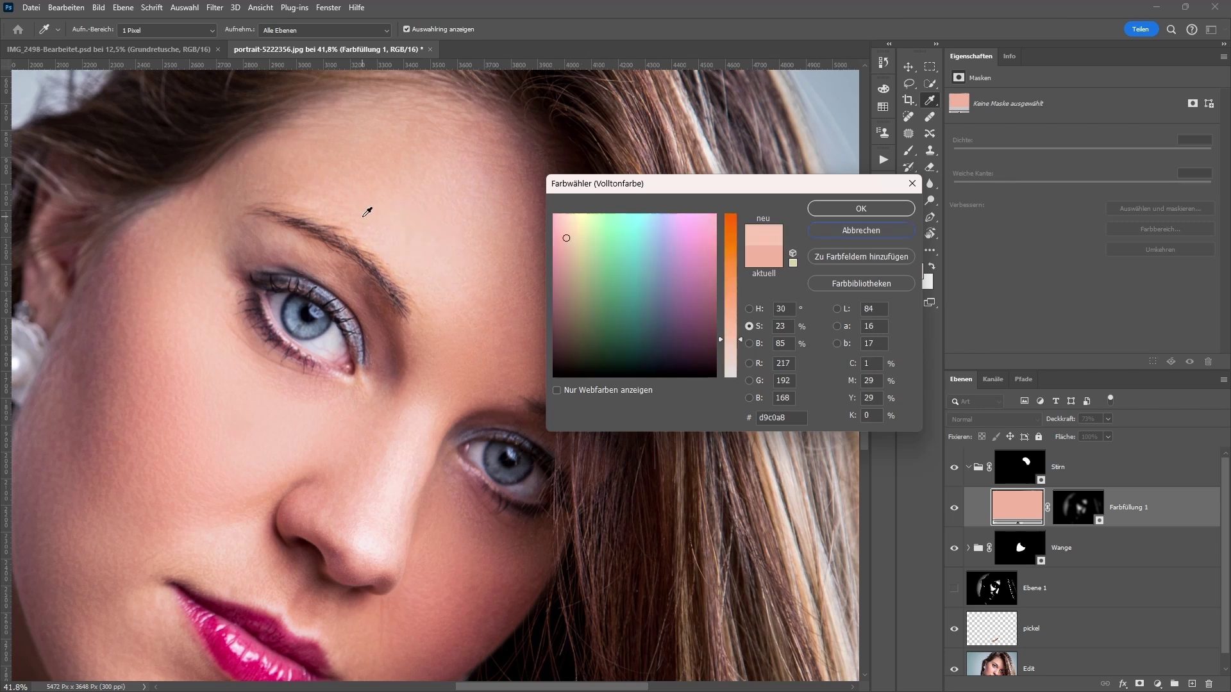
pyautogui.moveTo(733, 316); pyautogui.dragTo(734, 311)
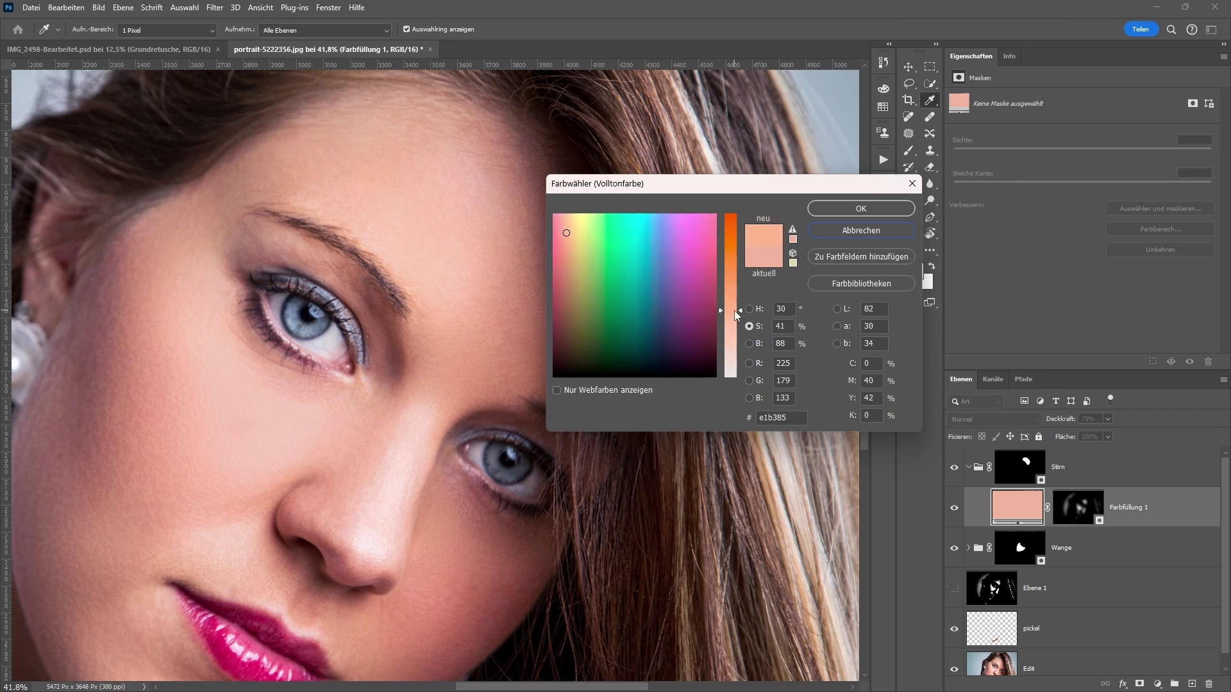
pyautogui.click(852, 212)
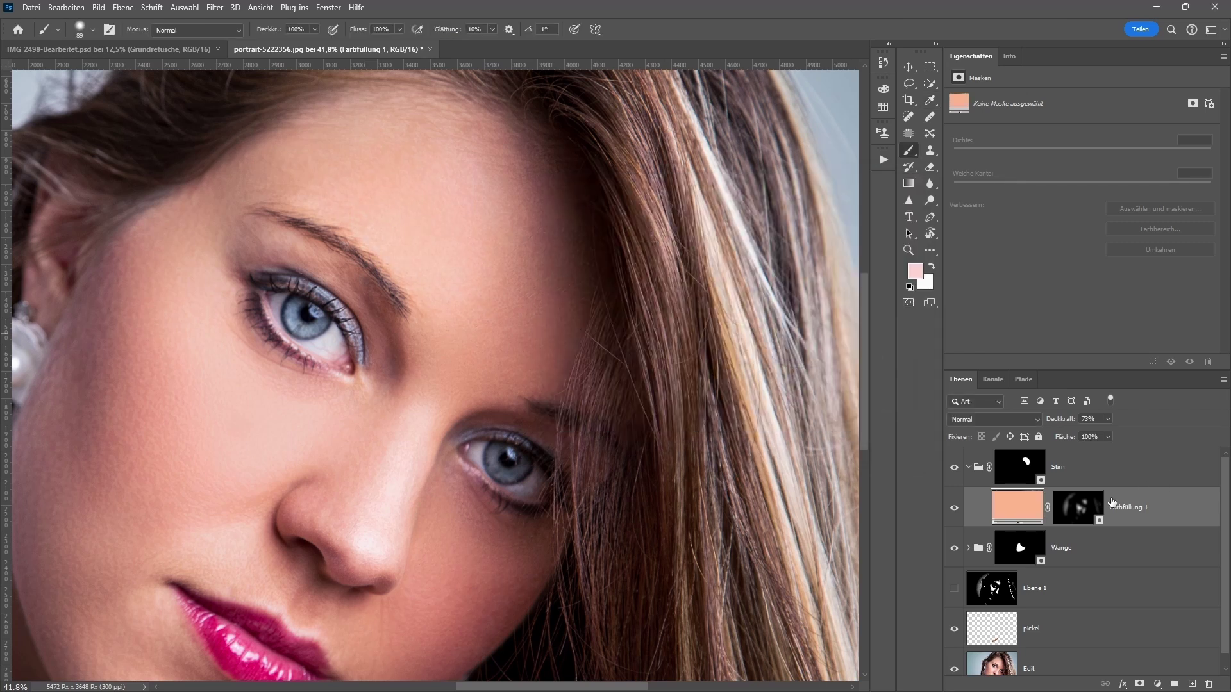
pyautogui.click(1075, 521)
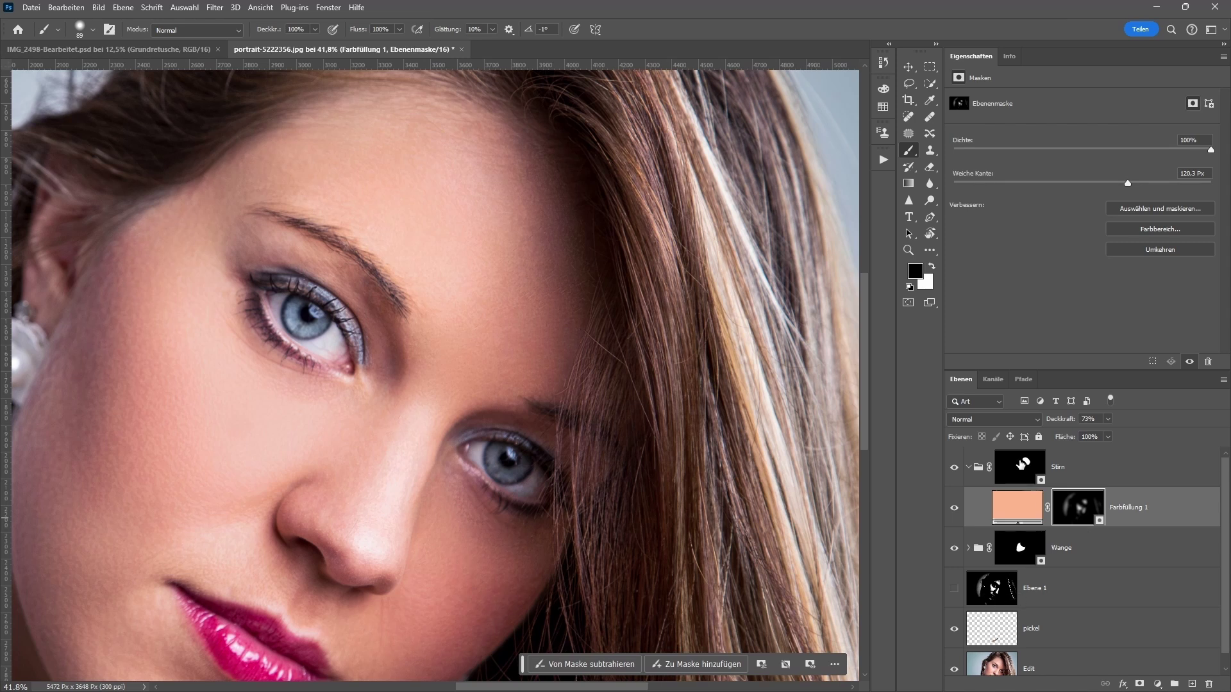
# Collapse the Stirn group and hide the skin corrections to compare with the uncorrected portrait
pyautogui.click(1024, 462)
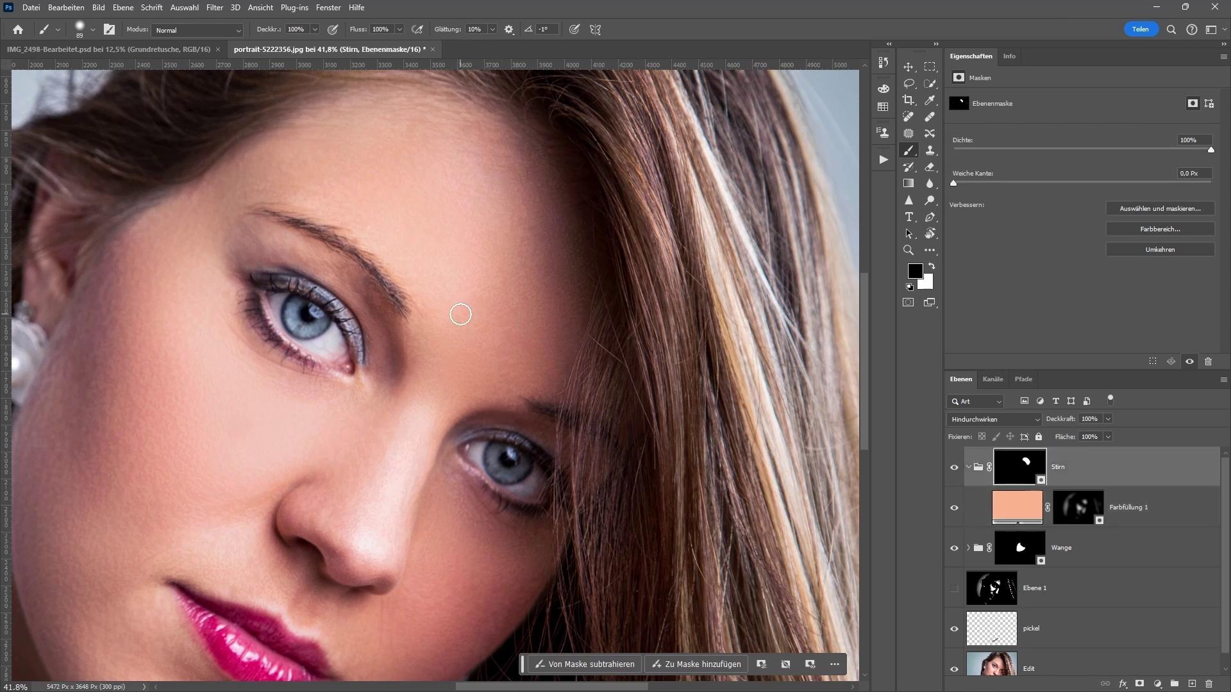
pyautogui.scroll(-1, 465, 331)
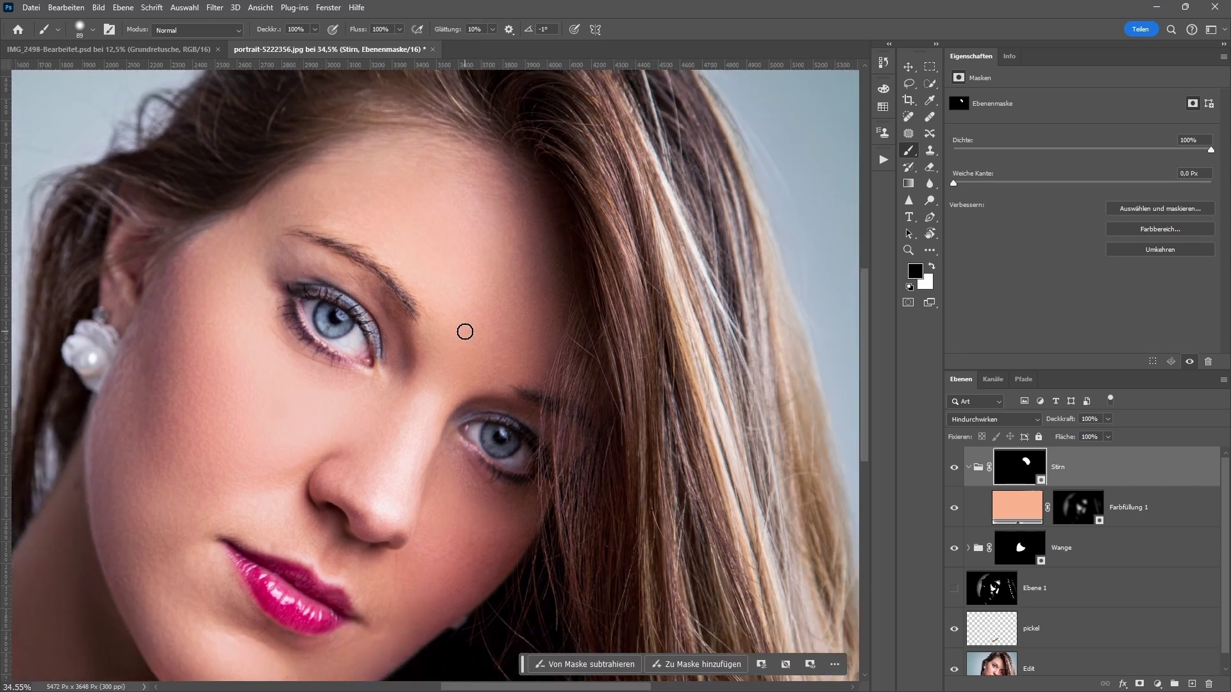
pyautogui.scroll(-2, 464, 331)
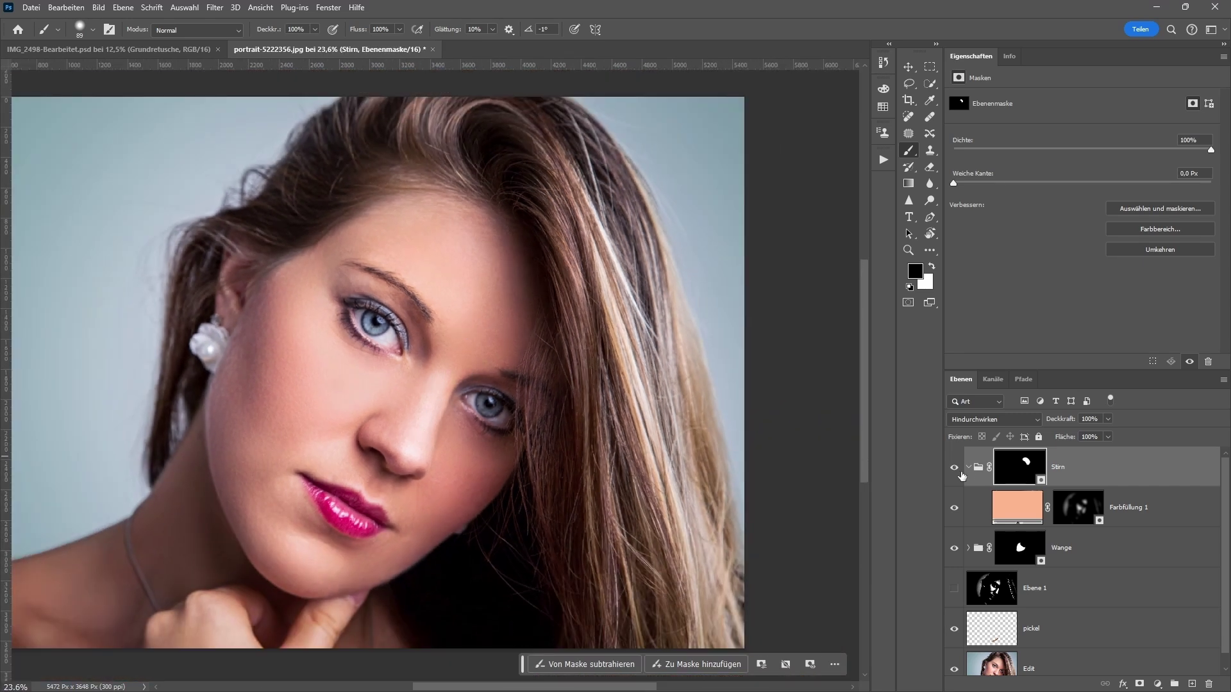
pyautogui.click(968, 469)
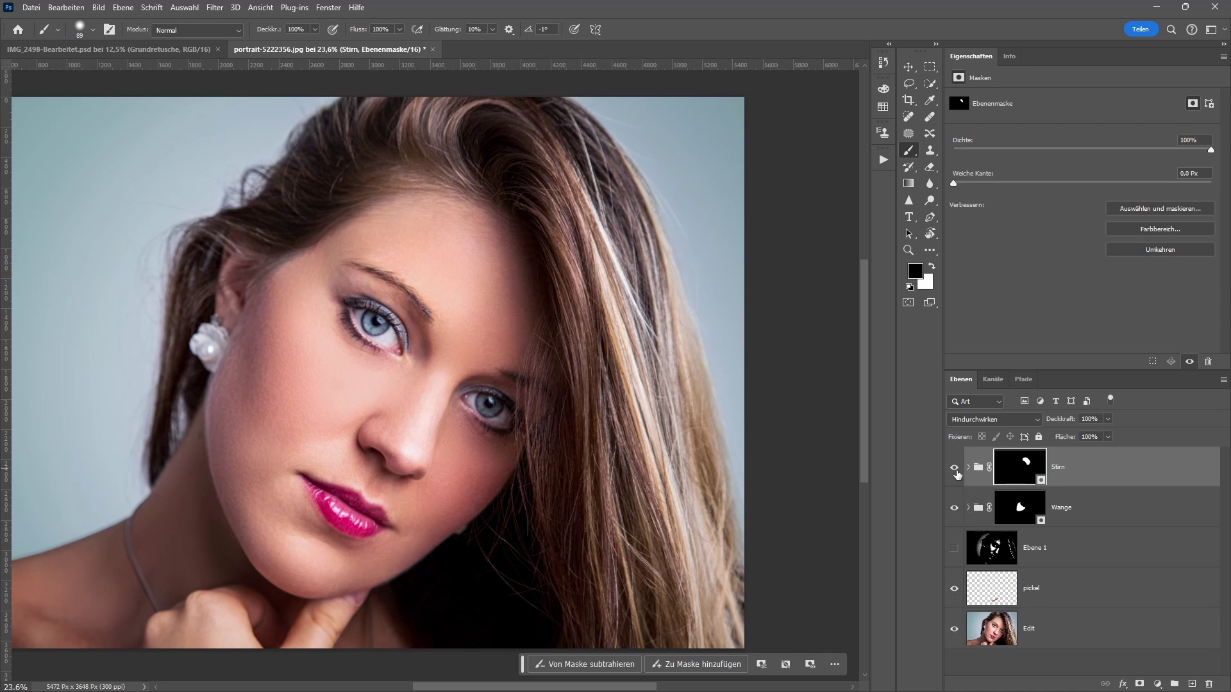
pyautogui.click(958, 508)
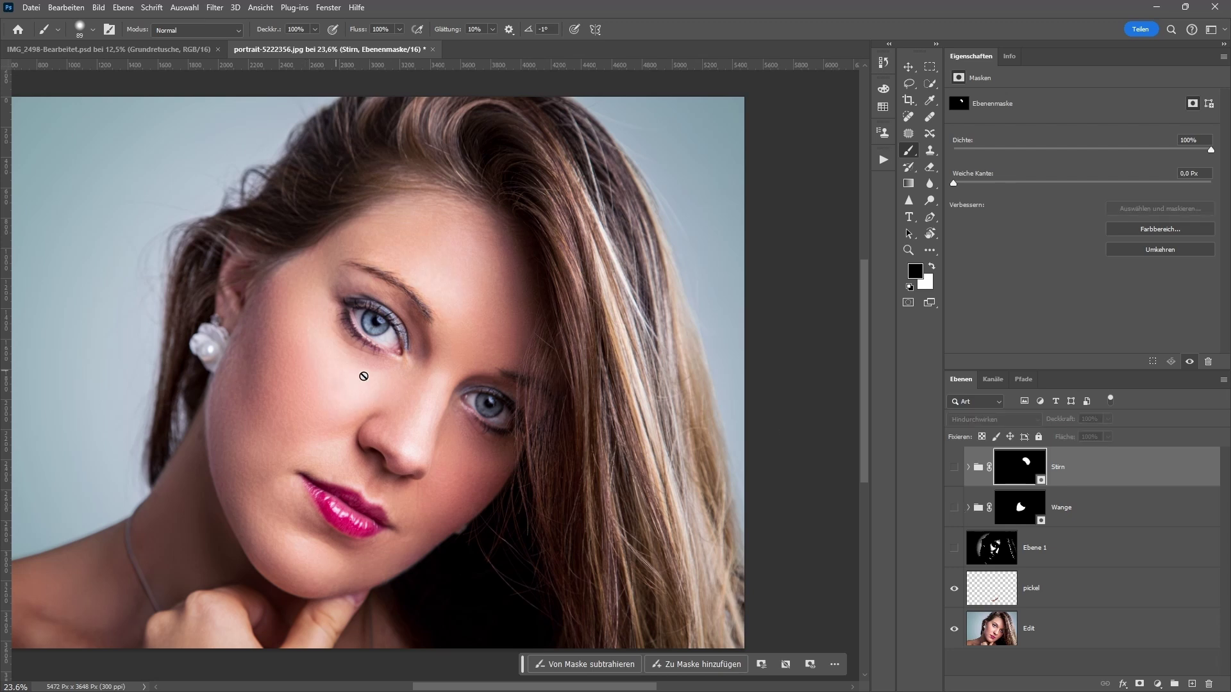